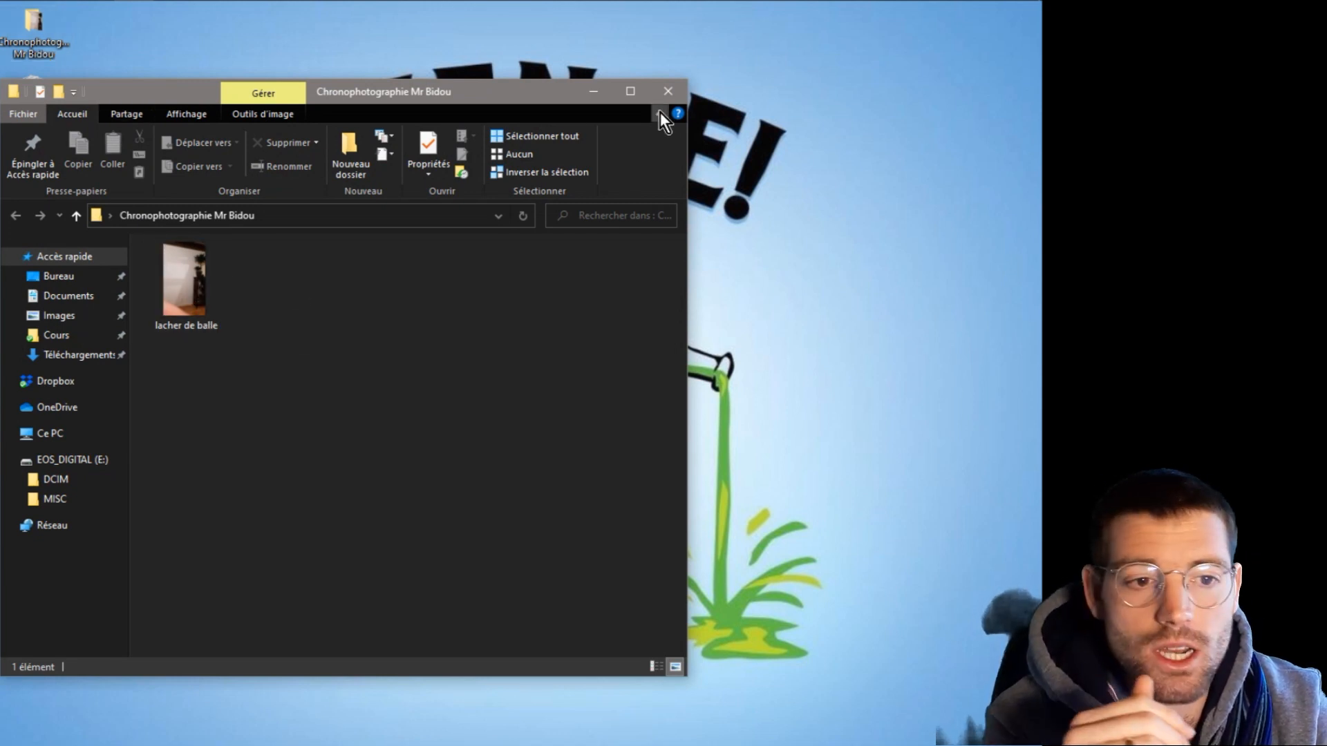
Close the chronophotography folder, launch Kinovea and shrink its window so the desktop icons stay reachable.
left_click(667, 92)
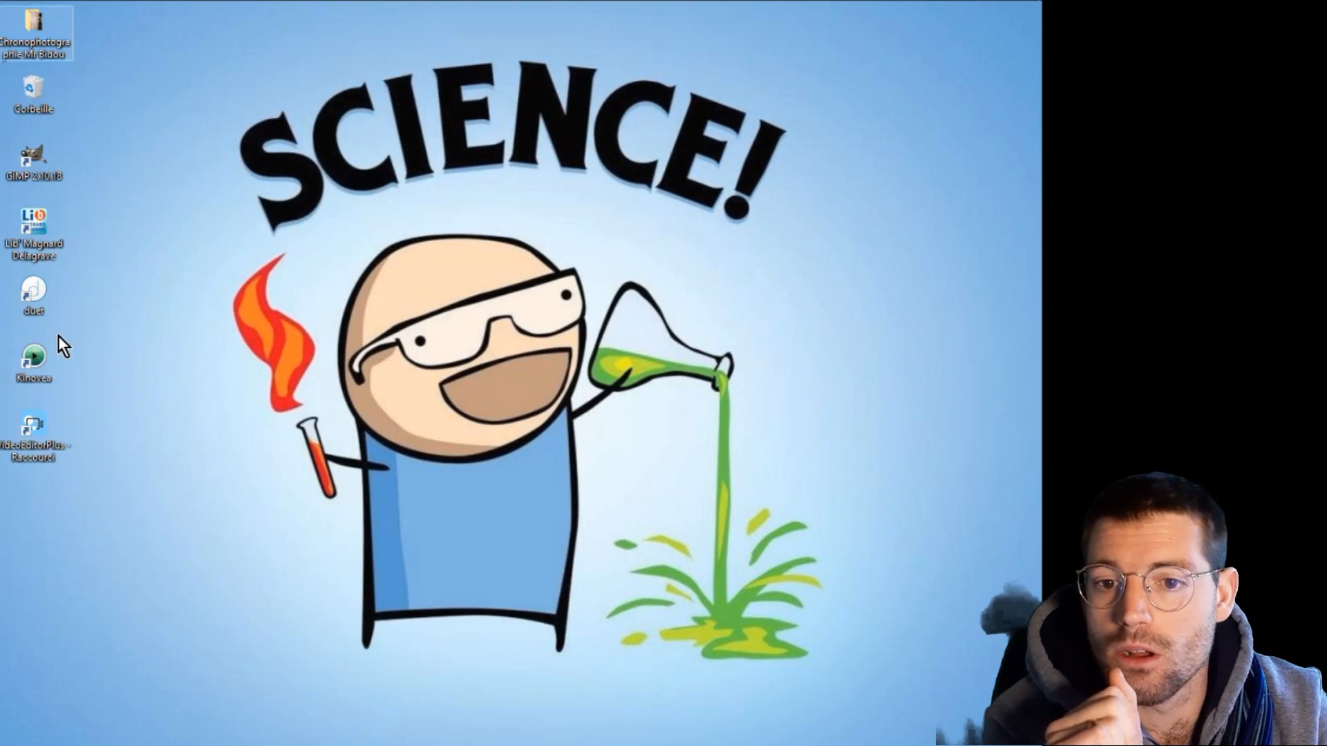
double_click(40, 360)
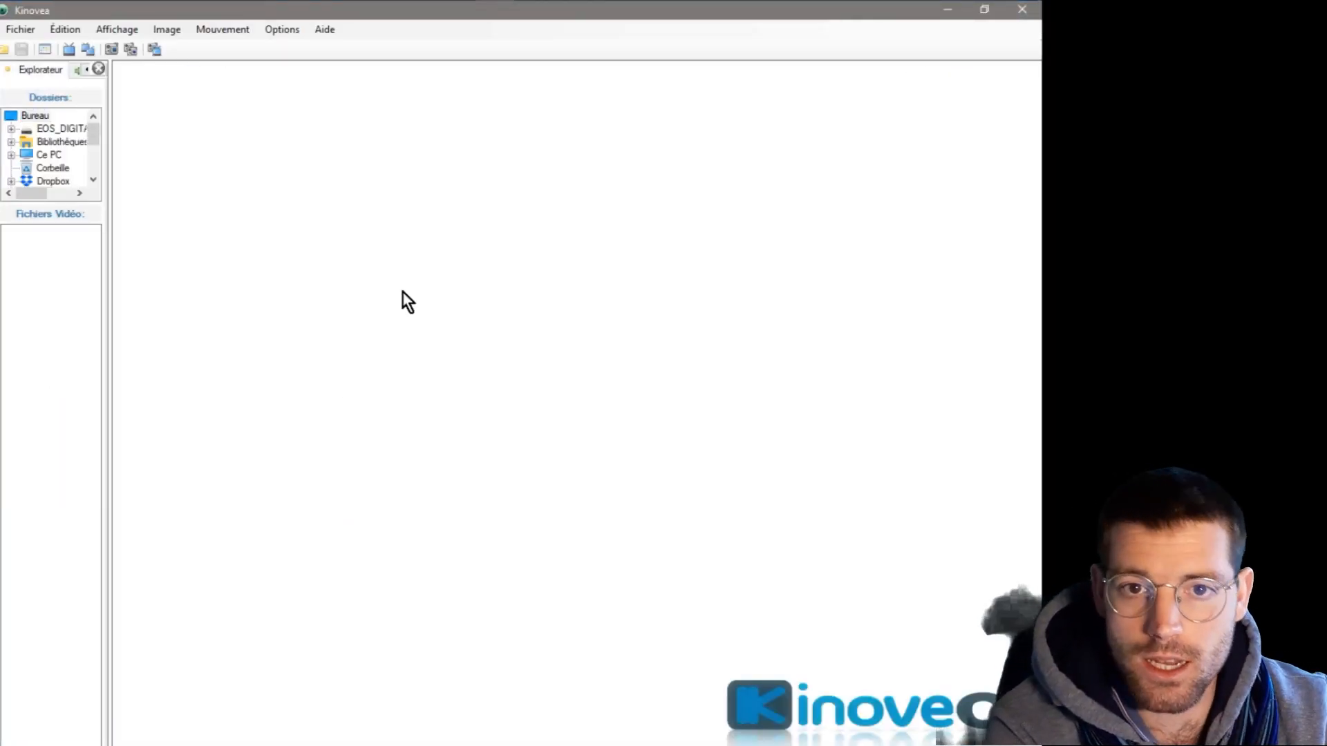
left_click(947, 16)
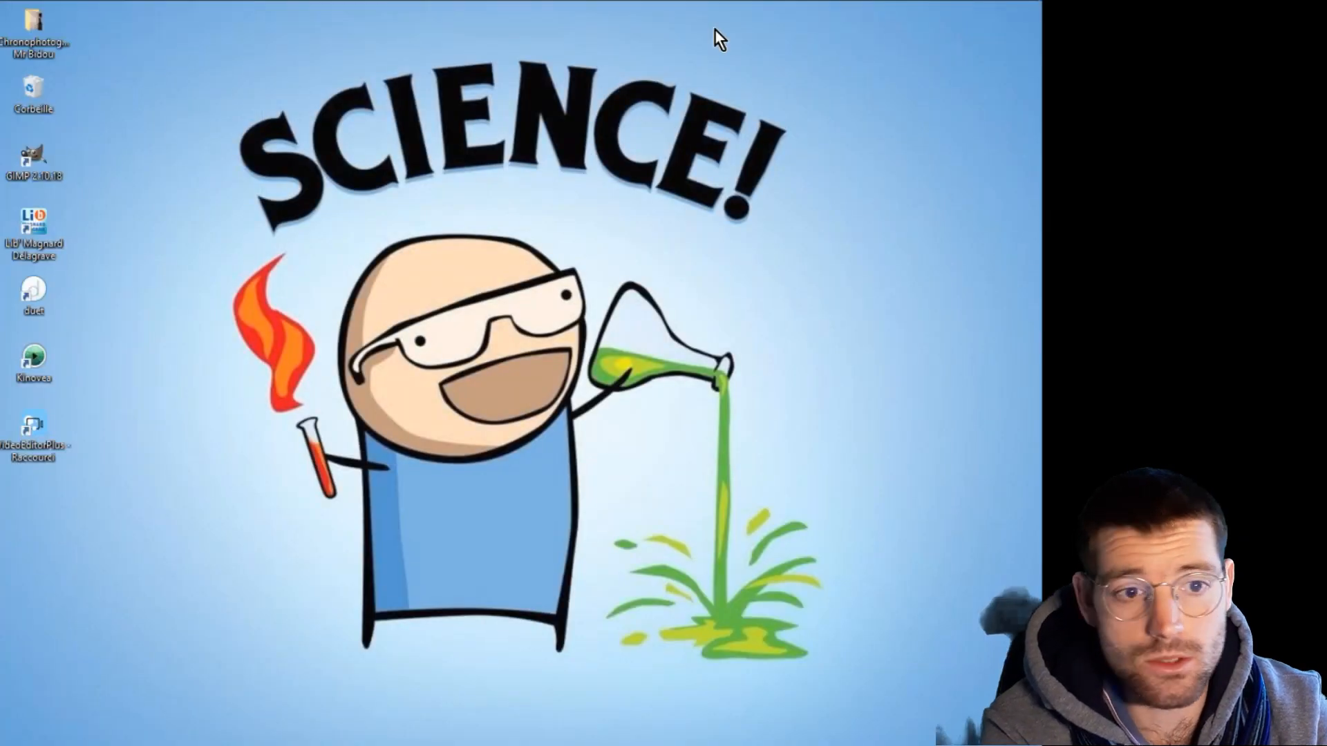
left_click(487, 2)
left_click_drag(485, 14, 496, 50)
left_click_drag(625, 52, 755, 84)
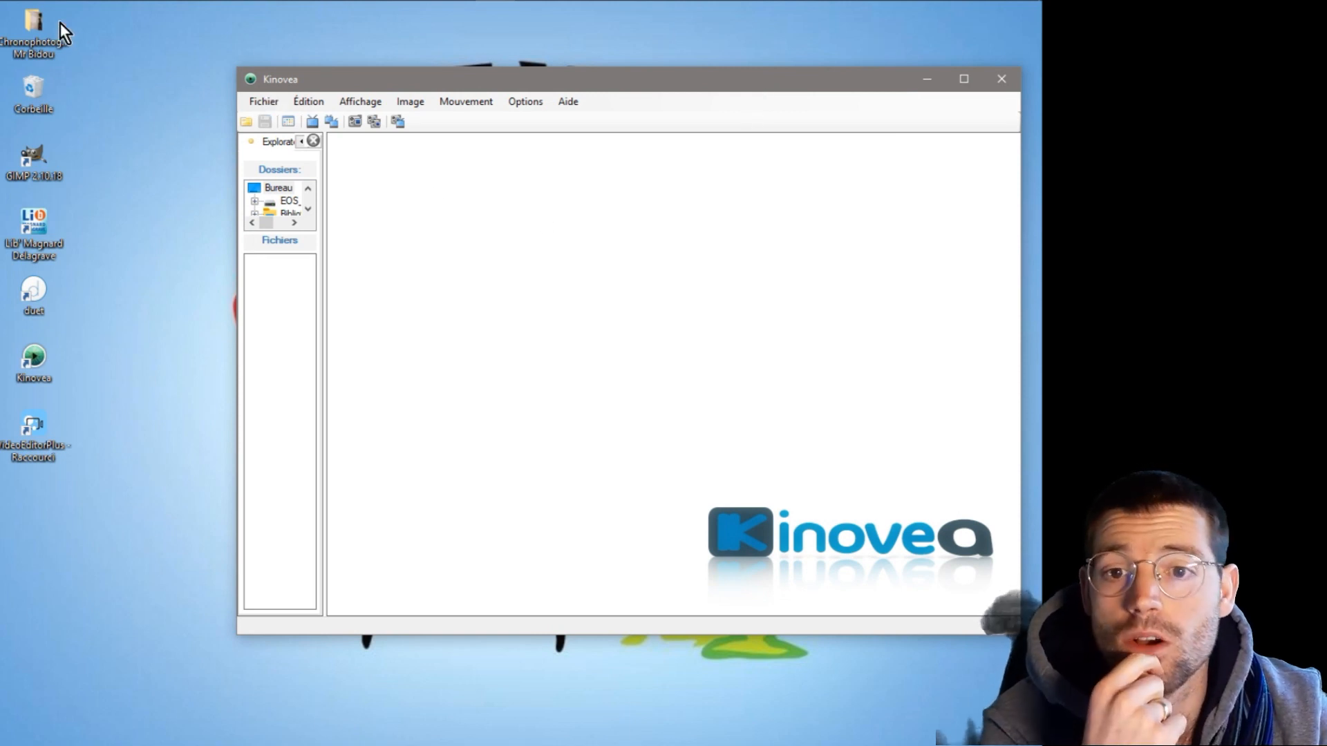
Load the video "lacher de balle" from the desktop chronophotography folder into Kinovea and reposition its window.
left_click(42, 11)
double_click(39, 34)
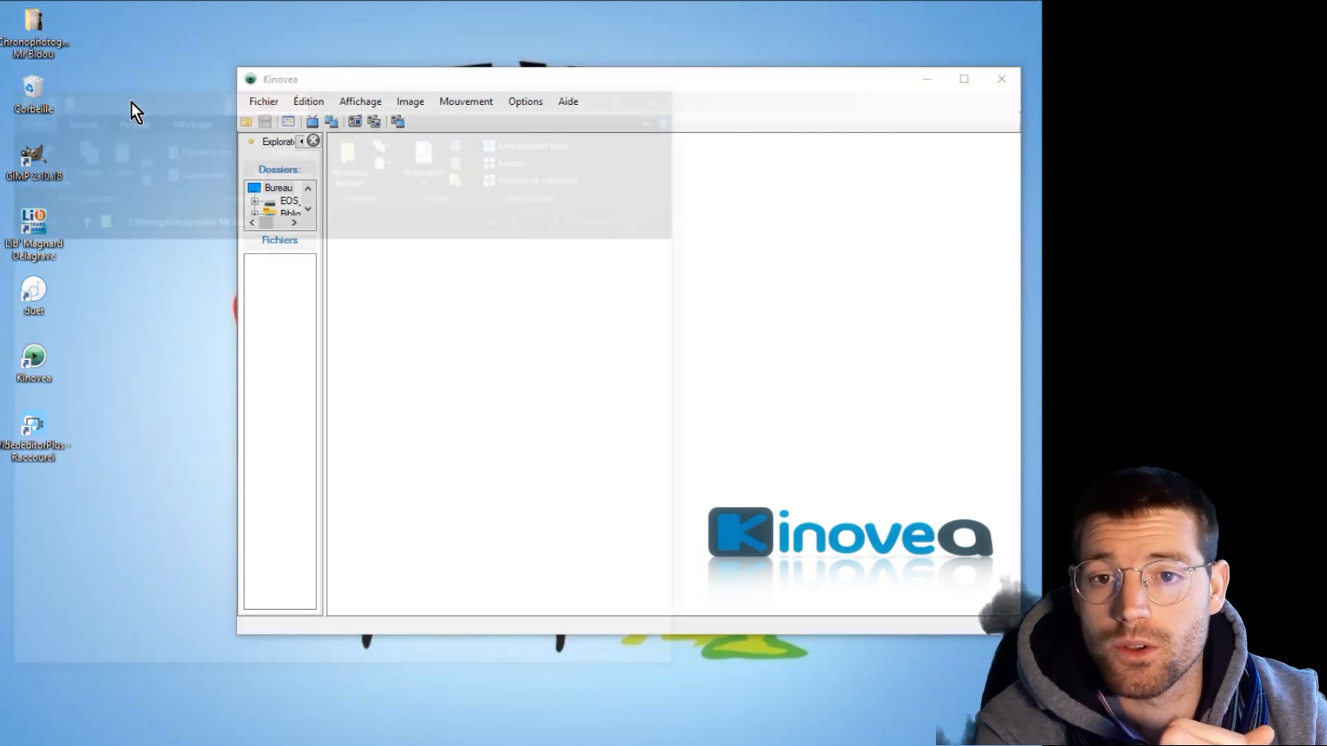
left_click_drag(364, 331, 825, 278)
left_click(596, 95)
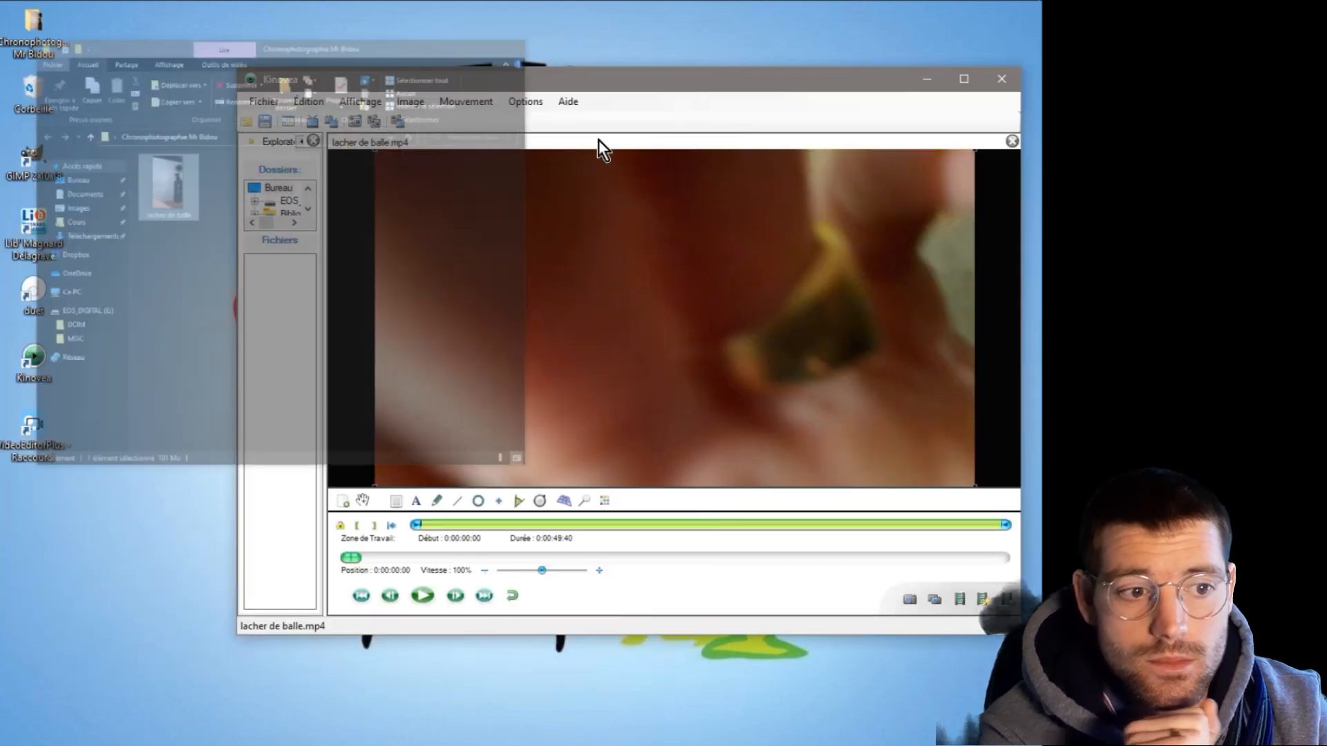
left_click_drag(674, 81, 488, 34)
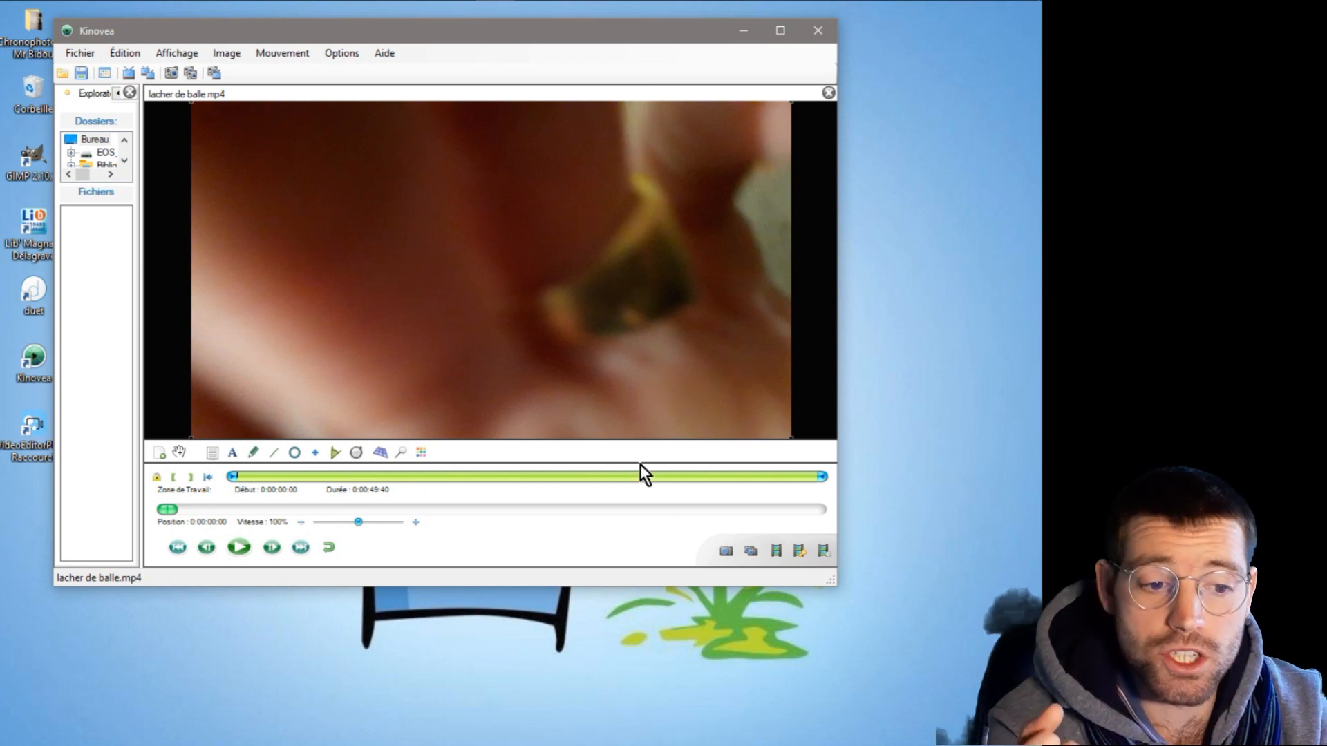
Jump to the ball-drop scene late in the video, play it and pause while the ball is falling.
left_click(652, 477)
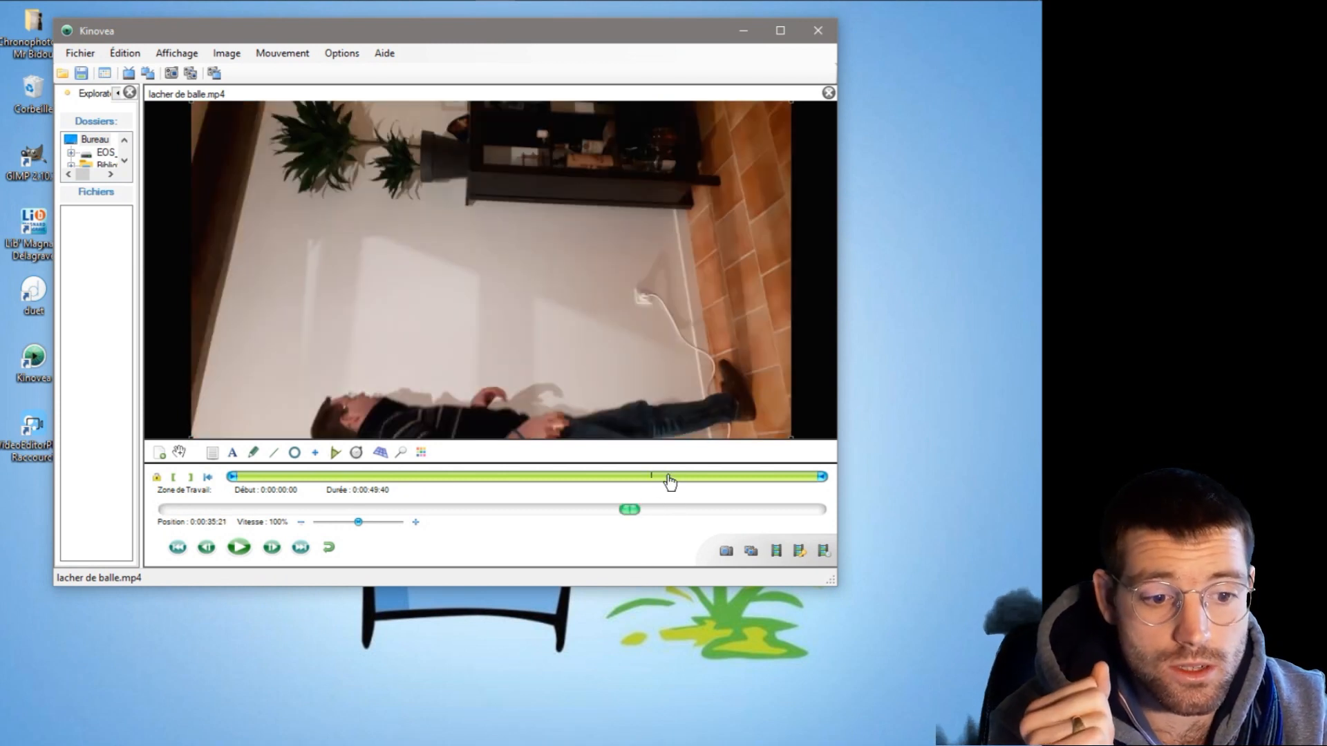
left_click(690, 476)
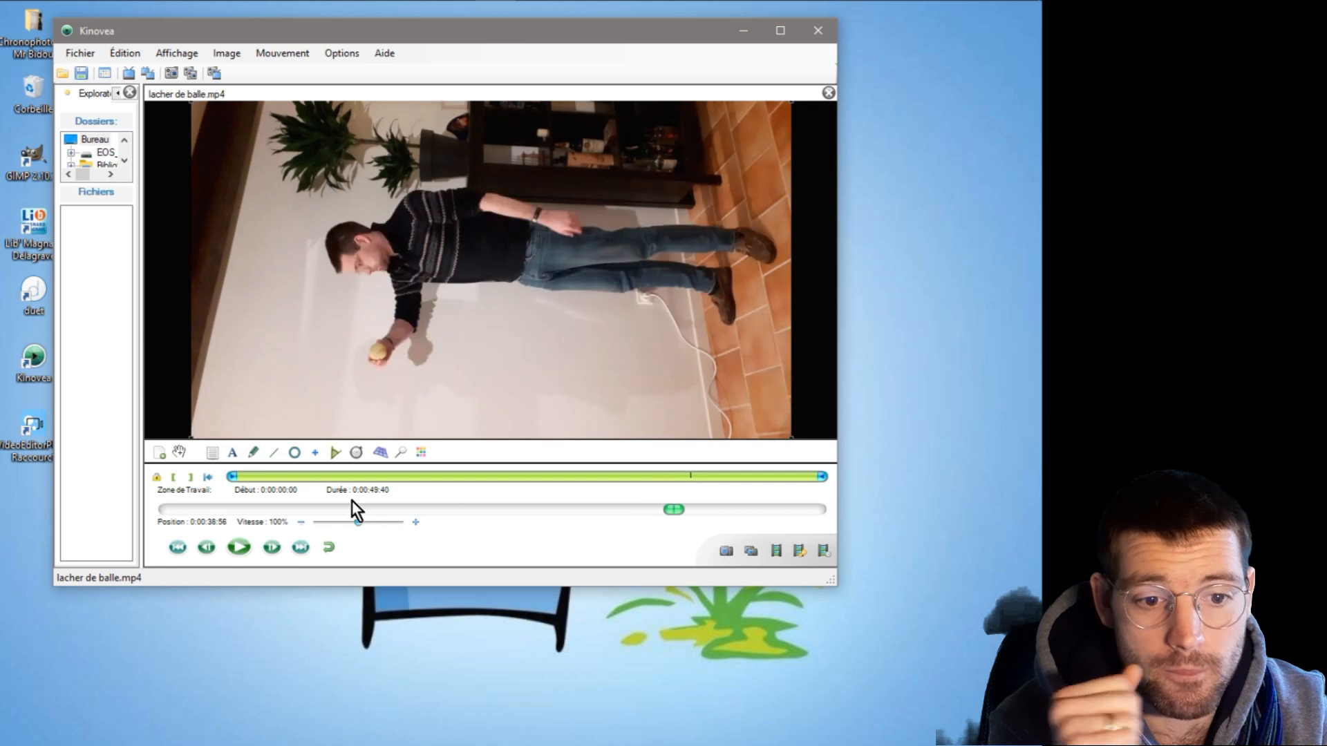
left_click(239, 548)
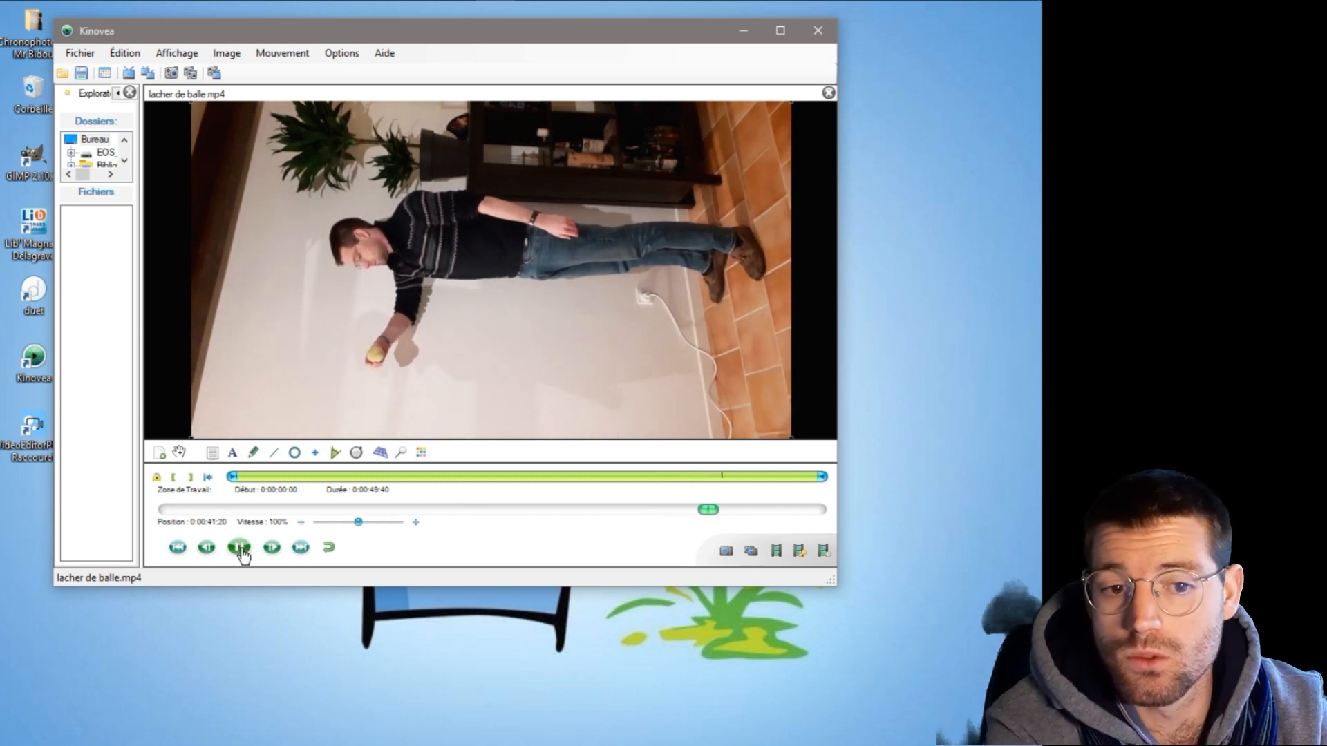
left_click(240, 549)
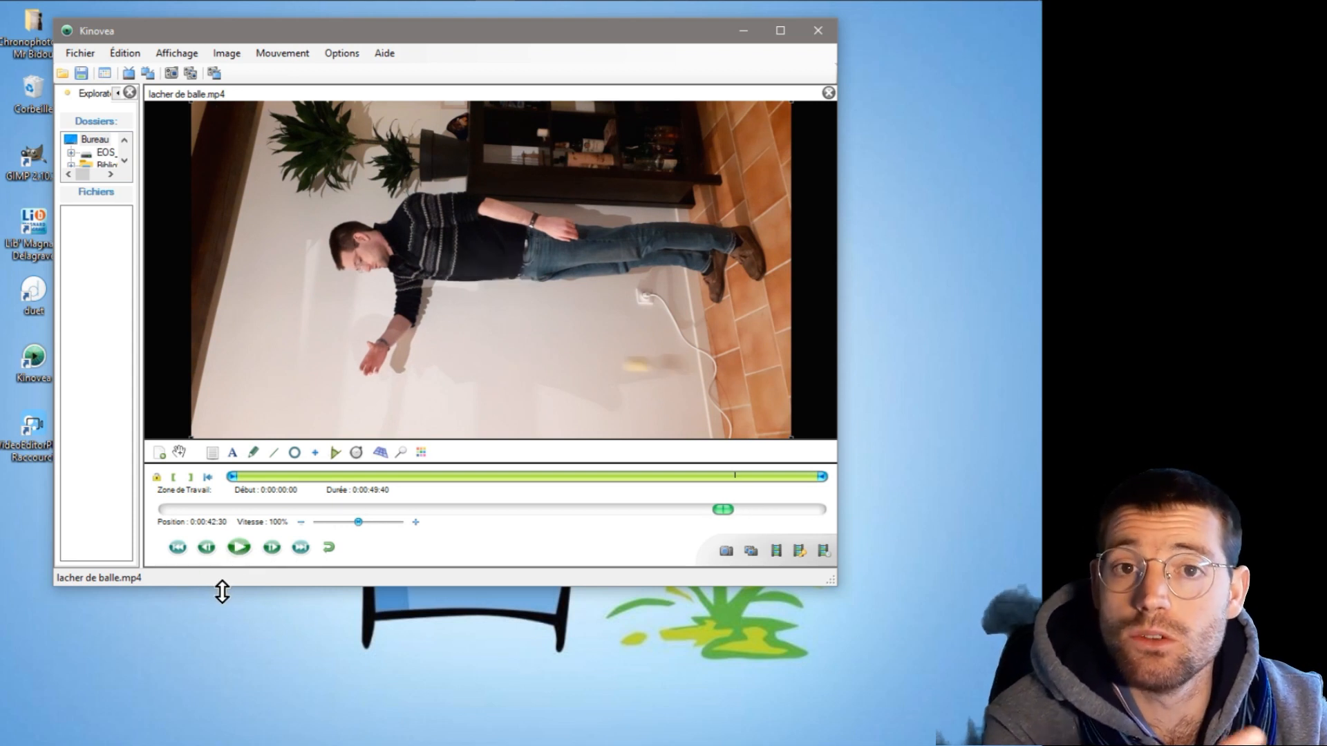
Step back frame by frame to just before the ball's release and set the working zone's start at 0:00:41:77.
left_click(208, 548)
left_click(207, 548)
left_click(207, 549)
left_click(207, 548)
left_click(206, 548)
left_click(207, 550)
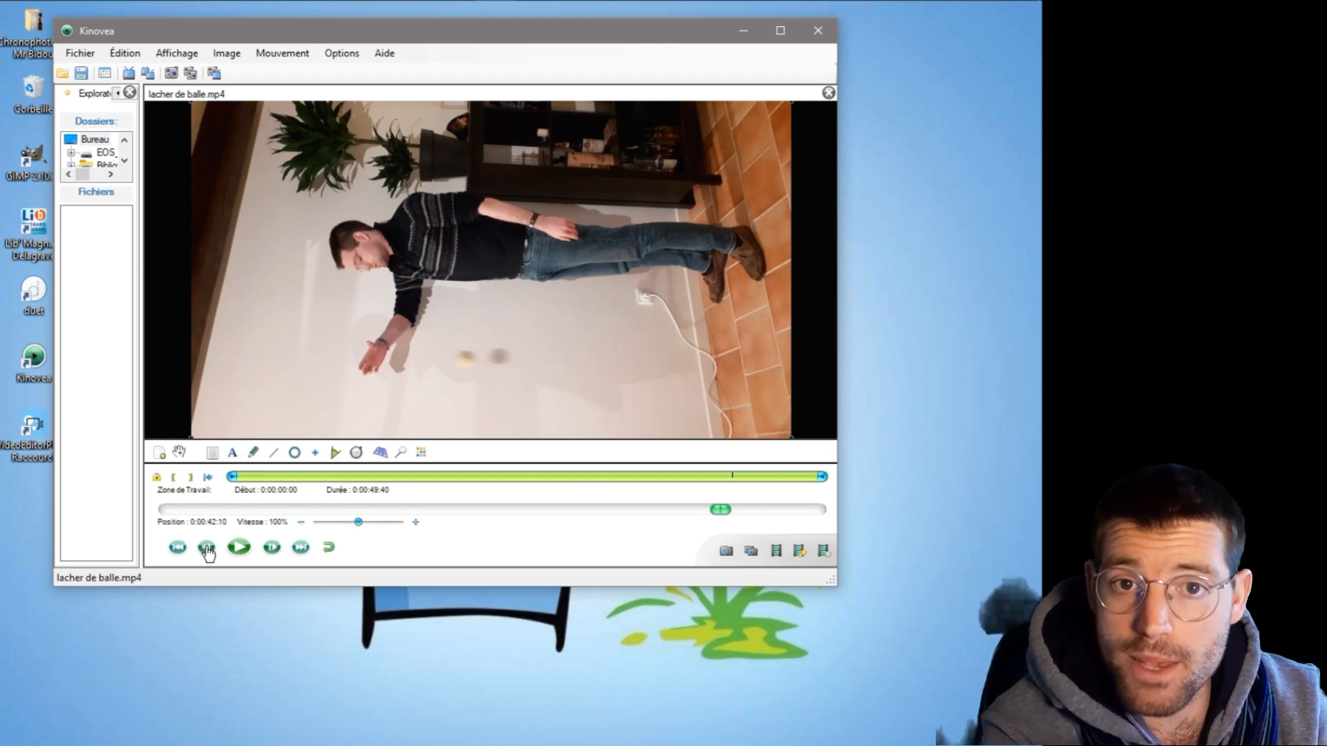
left_click(206, 549)
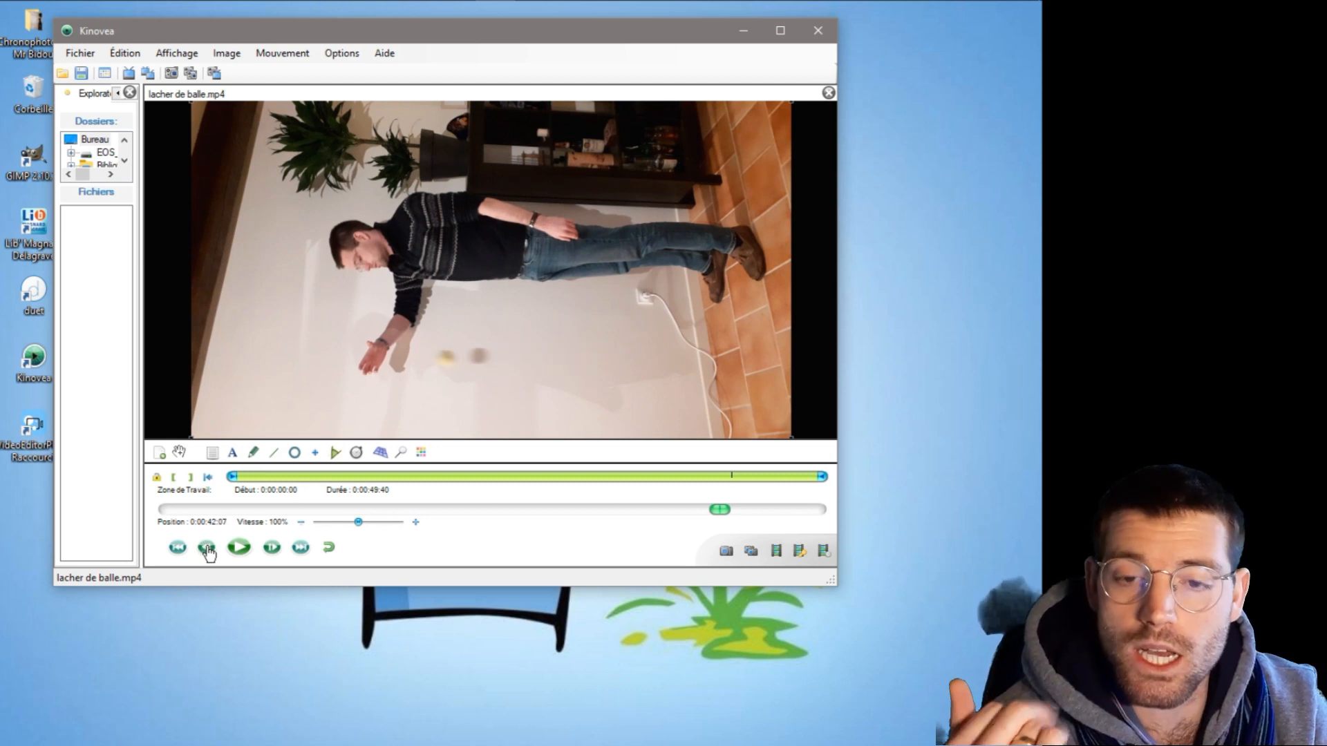
left_click(207, 548)
left_click(206, 549)
left_click(207, 549)
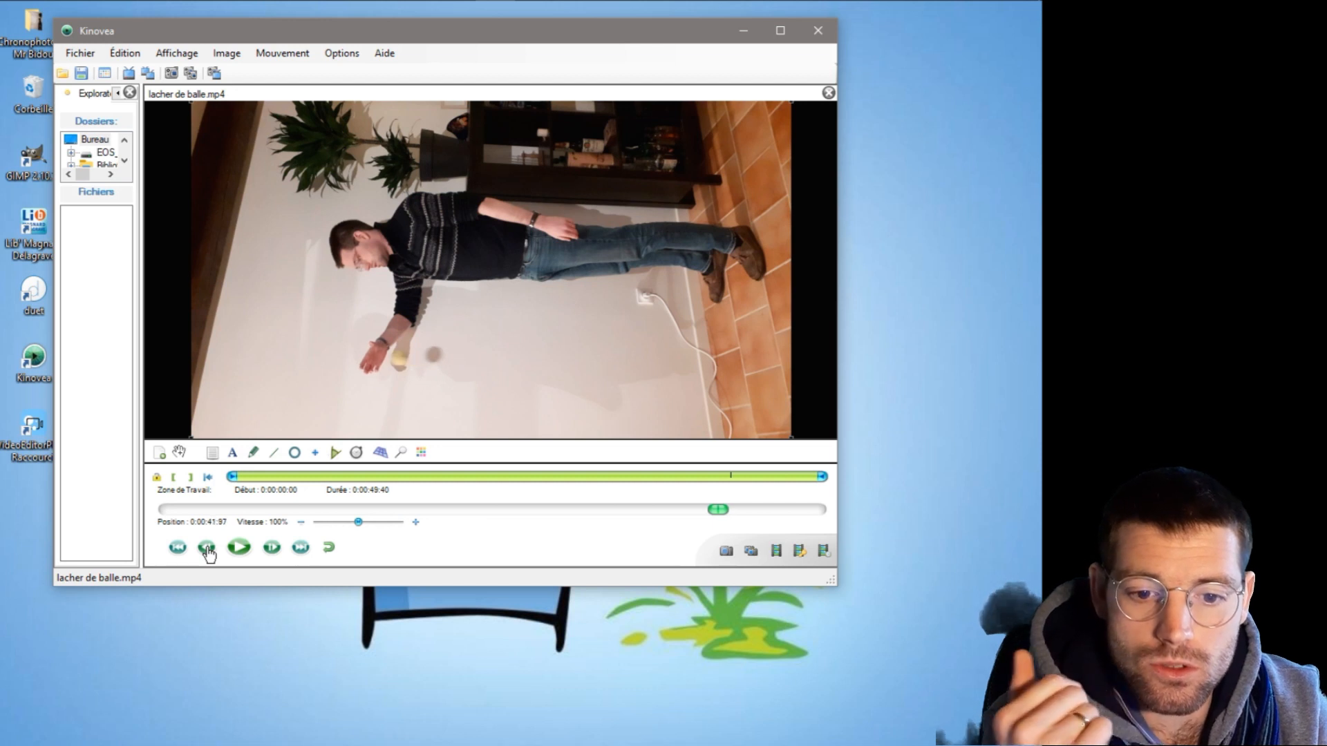
left_click(207, 549)
left_click(207, 549)
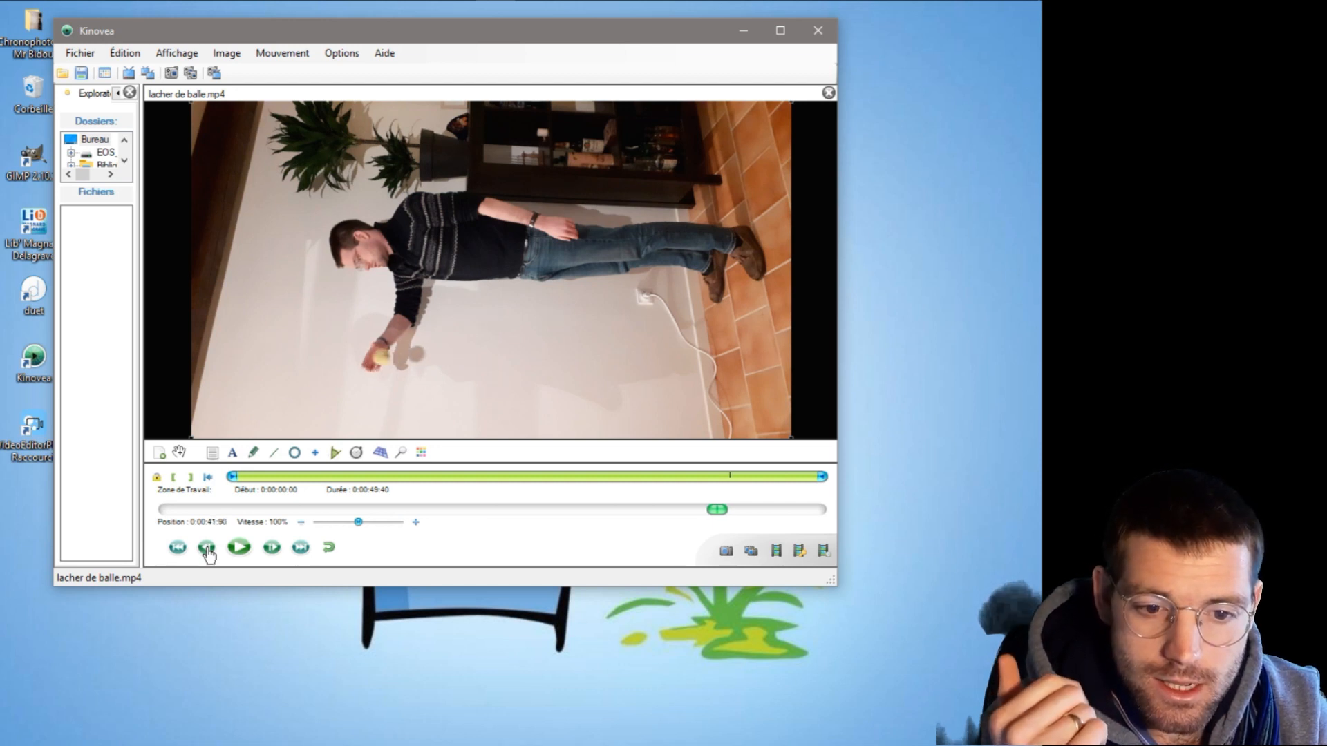
left_click(206, 549)
left_click(207, 549)
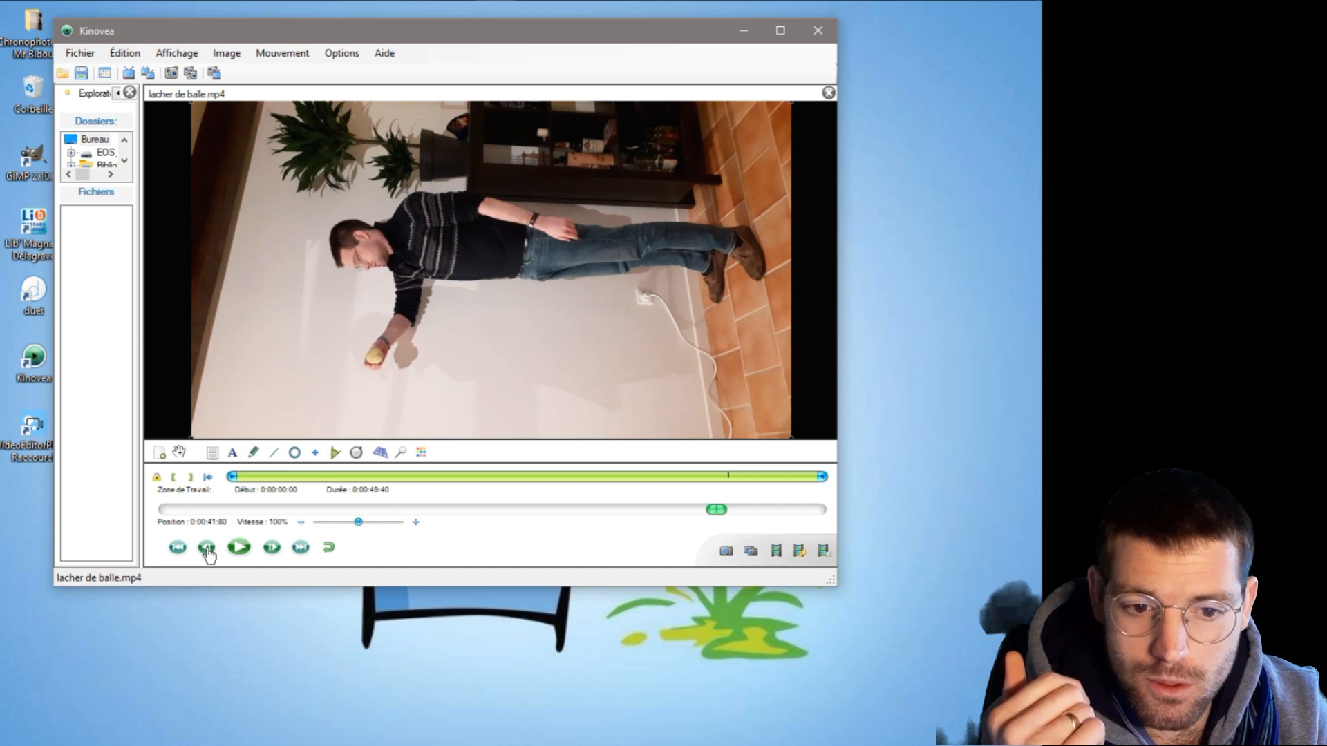
left_click(207, 549)
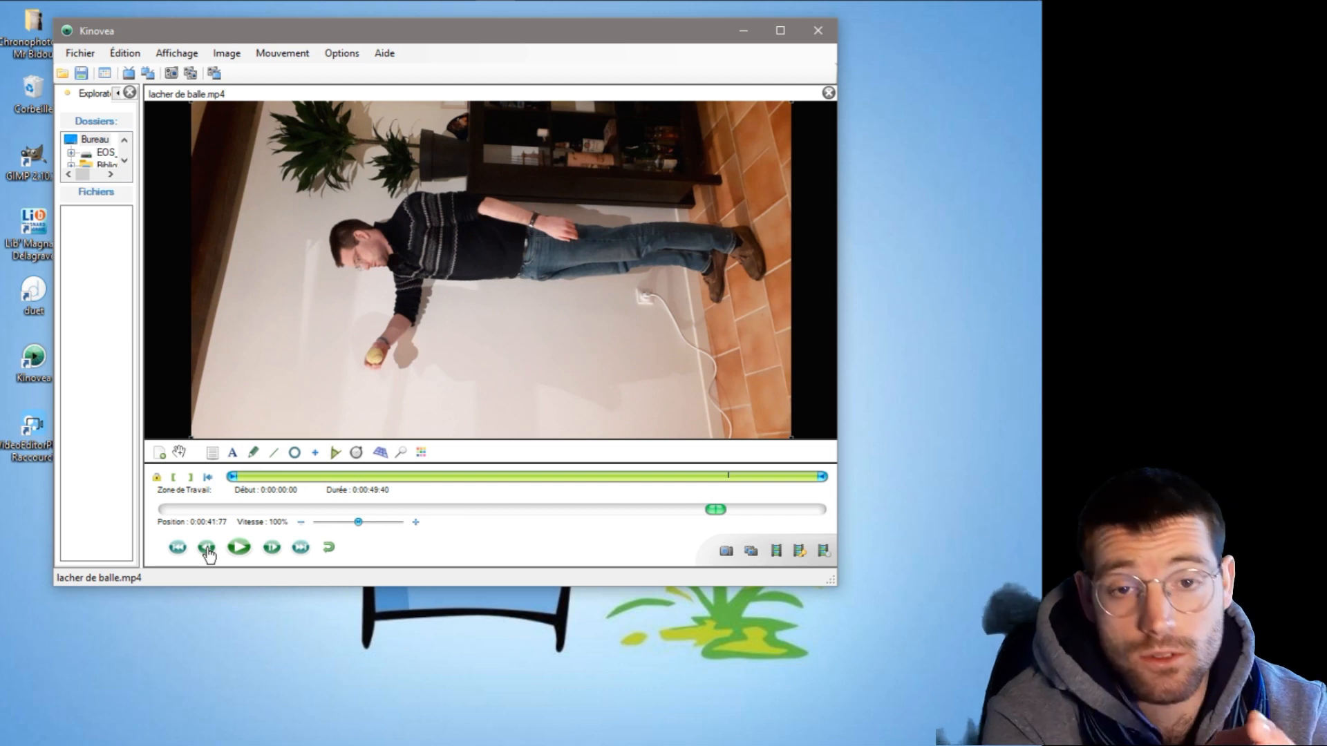
left_click(175, 477)
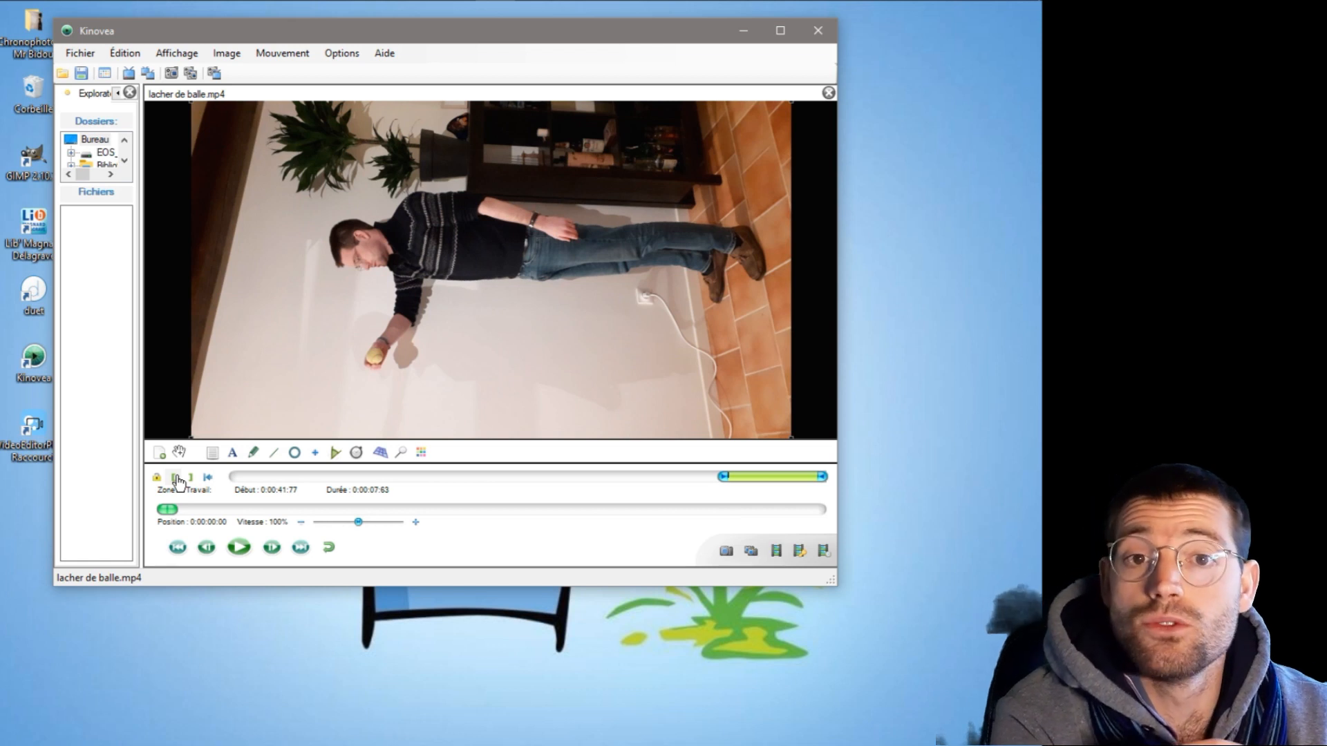
Advance frame by frame until the ball reaches the floor and set the working zone's end there.
left_click(272, 548)
left_click(272, 547)
left_click(272, 548)
left_click(271, 547)
left_click(272, 547)
left_click(271, 549)
left_click(272, 548)
left_click(272, 548)
left_click(271, 550)
left_click(272, 550)
left_click(271, 550)
left_click(272, 549)
left_click(272, 550)
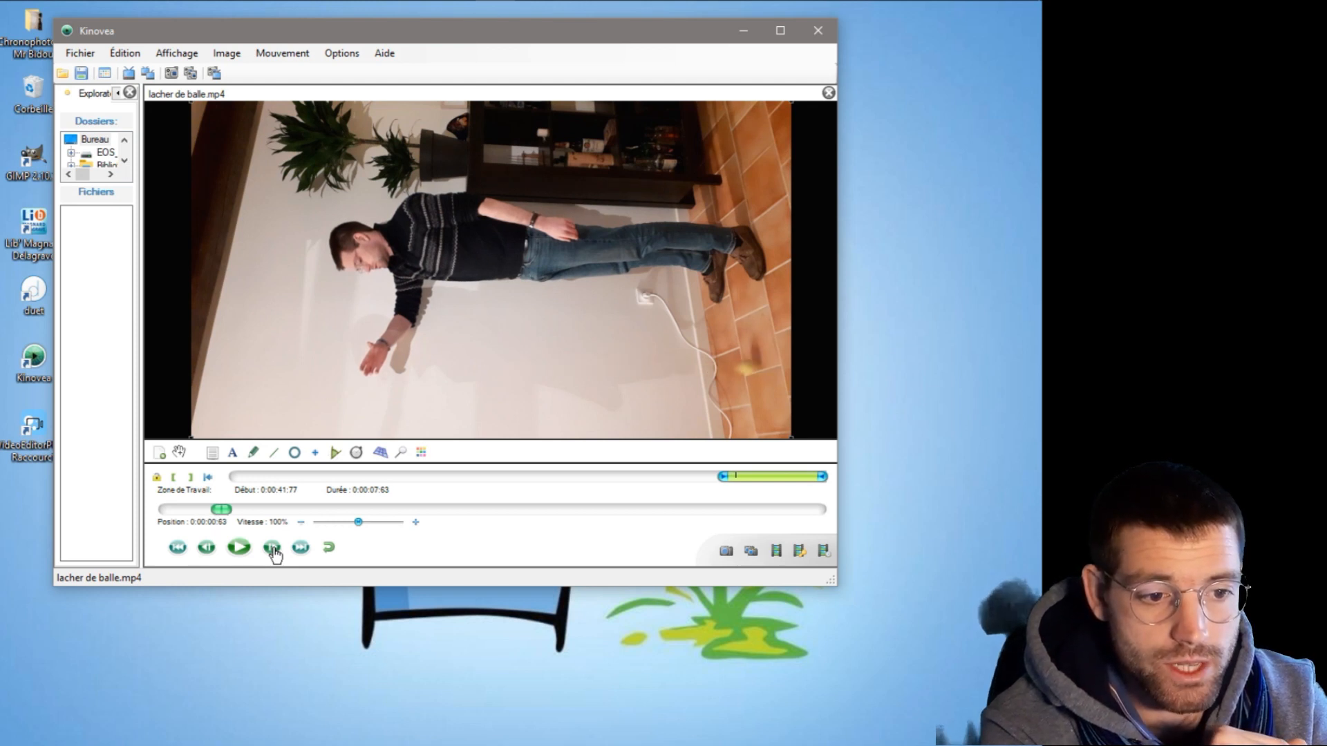
left_click(272, 549)
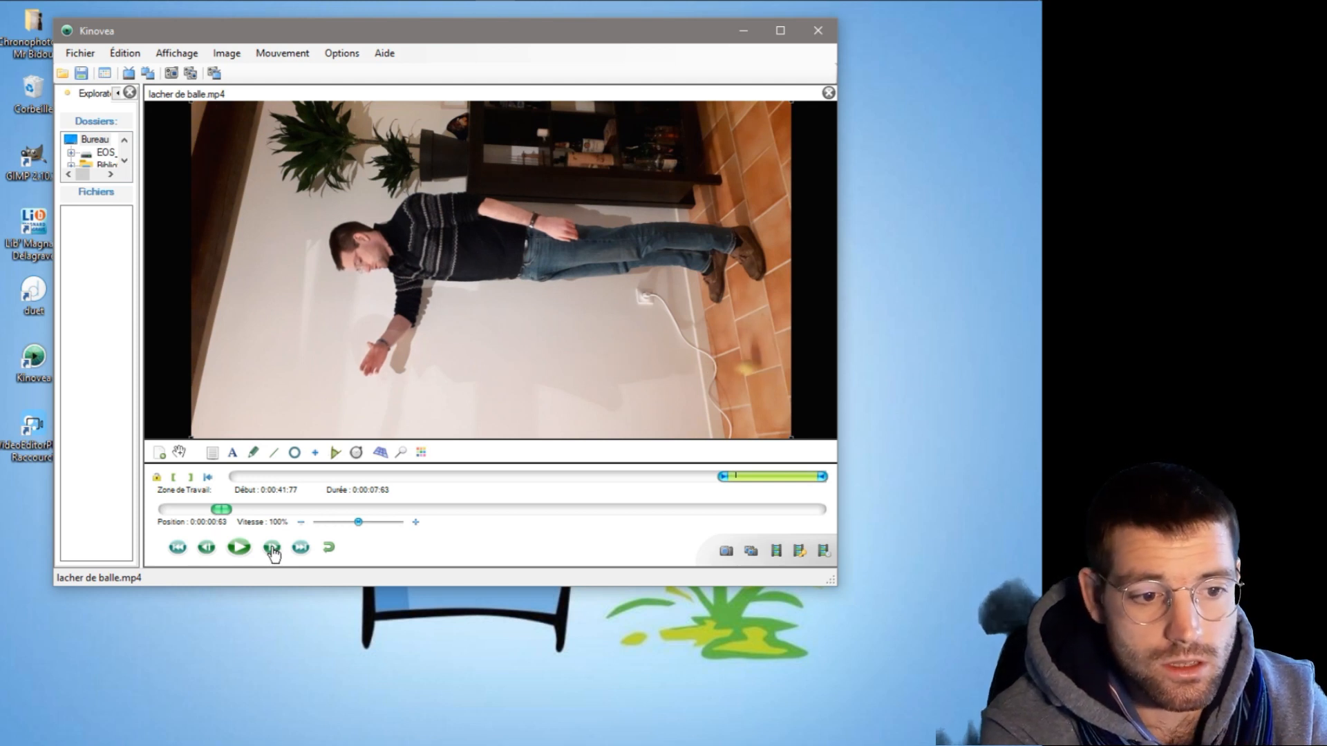
left_click(207, 553)
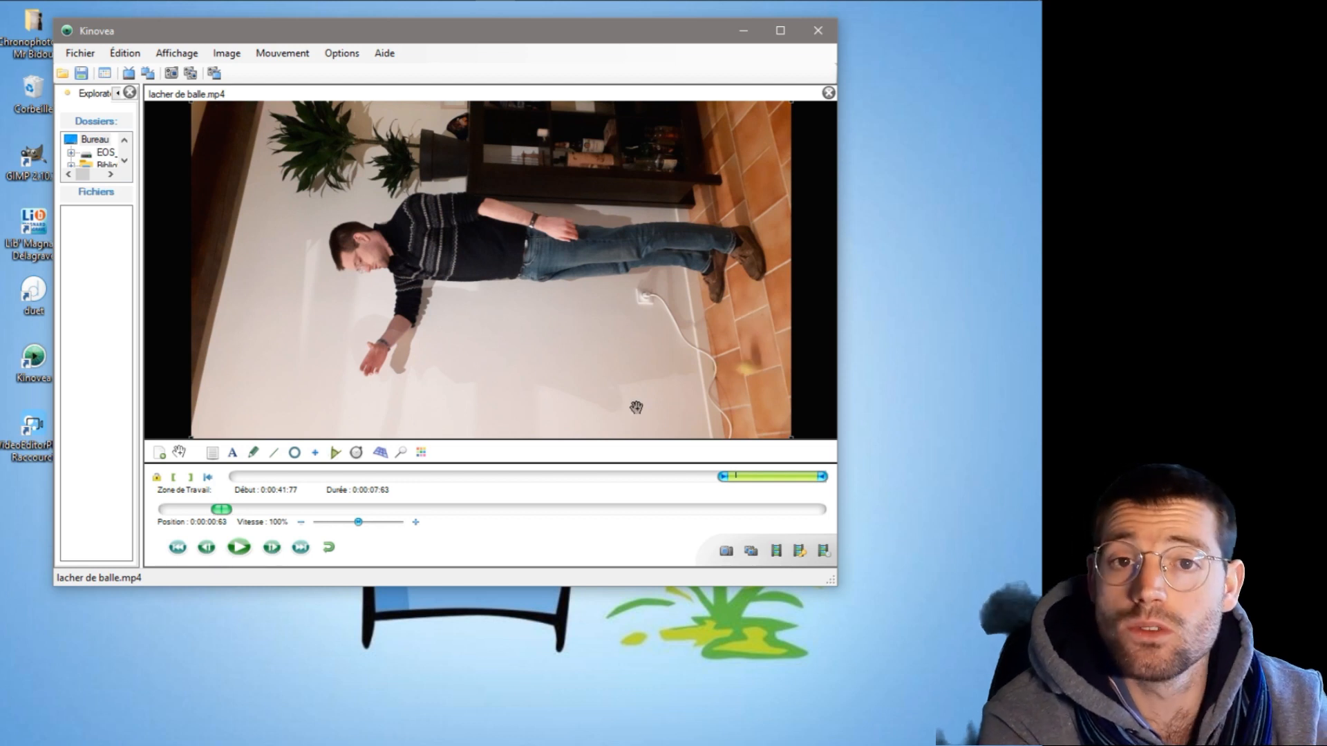
left_click(191, 479)
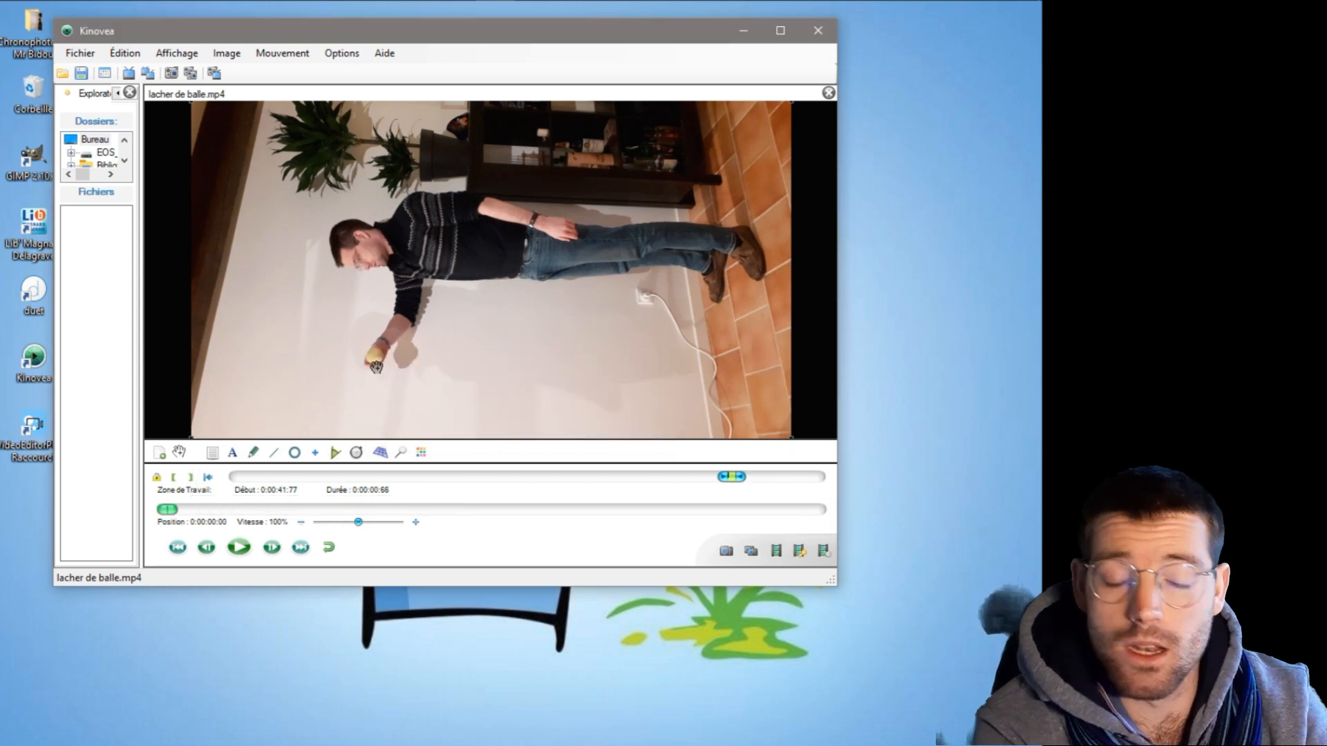
Set up an image sequence export with one image every 12 hundredths of a second.
left_click(751, 552)
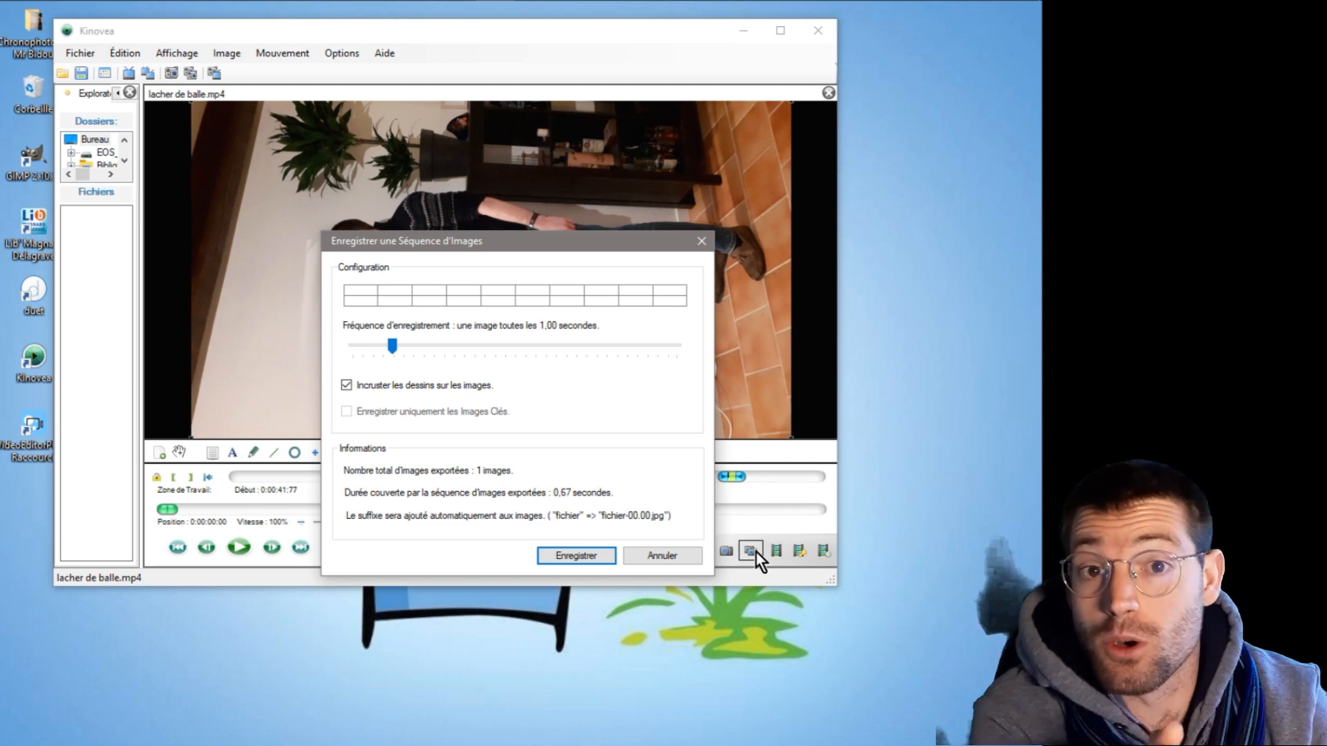
left_click_drag(397, 346, 378, 349)
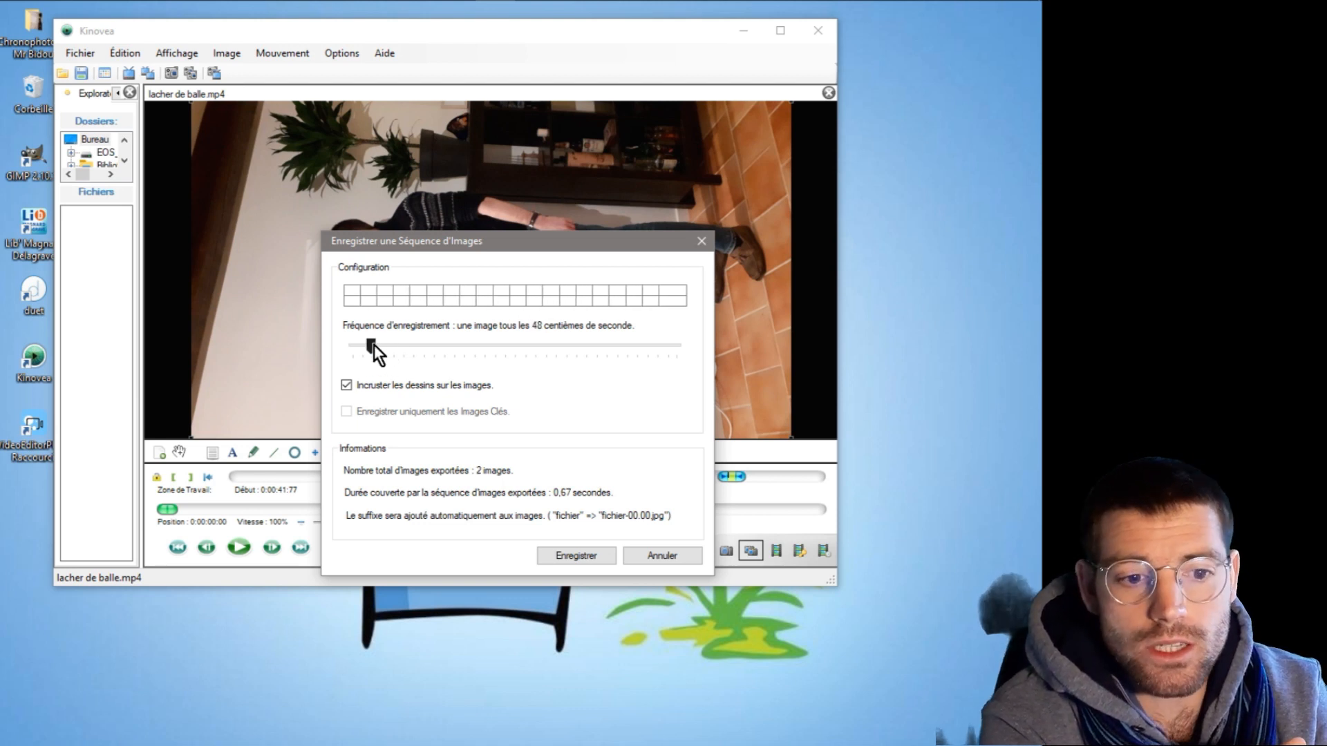
left_click_drag(370, 350, 353, 342)
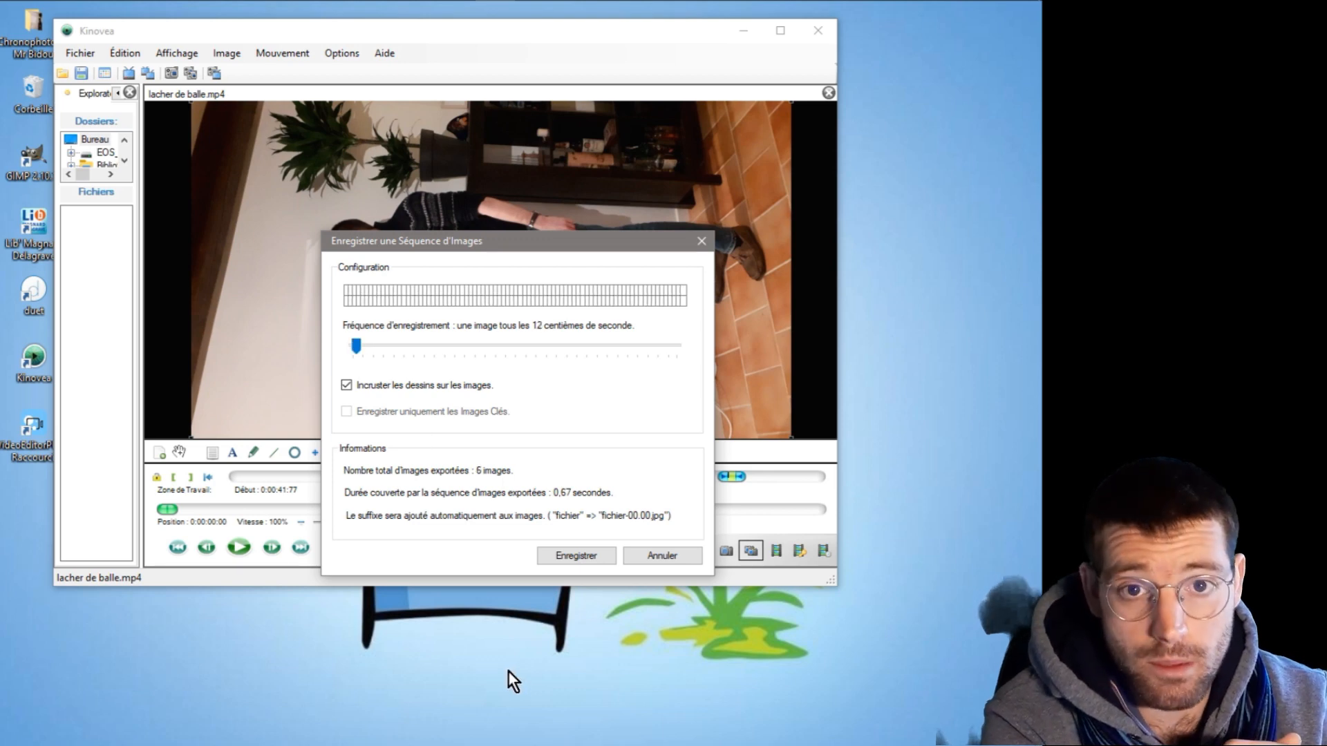
Save the sequence as JPEG images named "lacher de balle" in the desktop chronophotography folder.
left_click(567, 553)
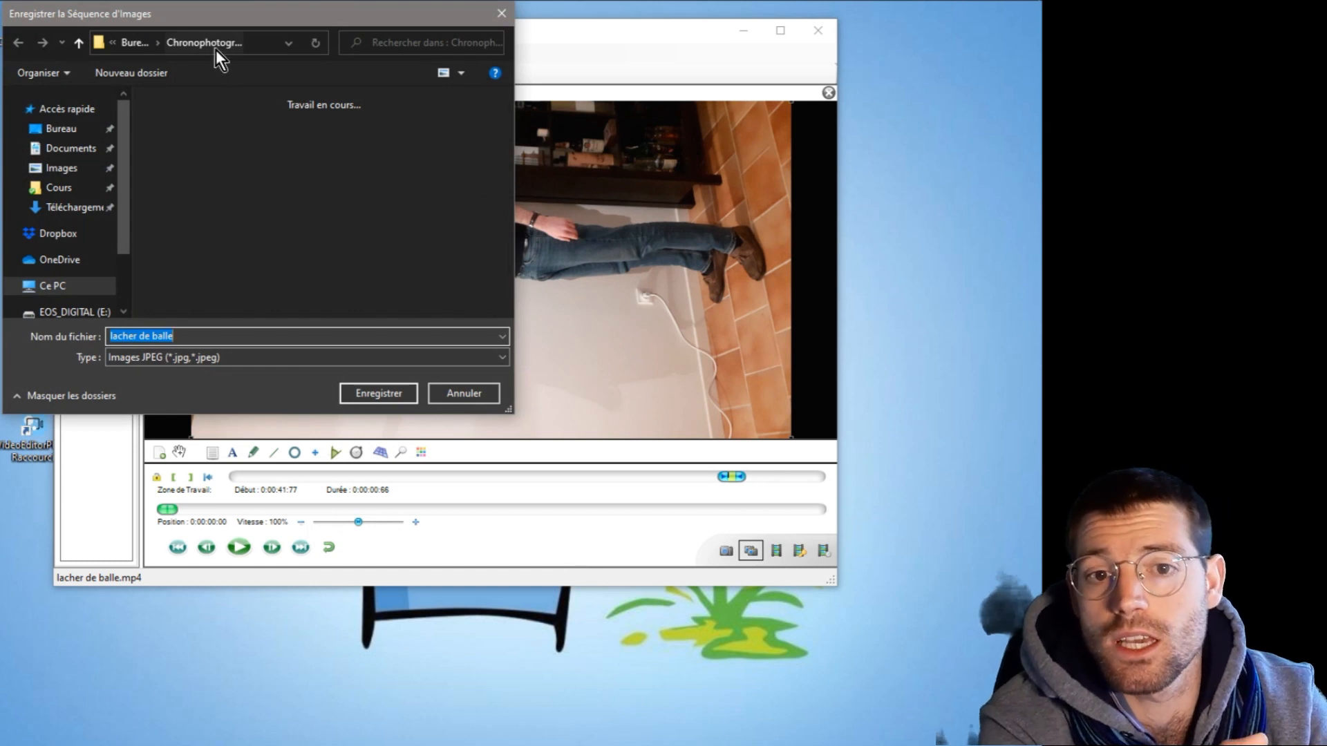
left_click(65, 132)
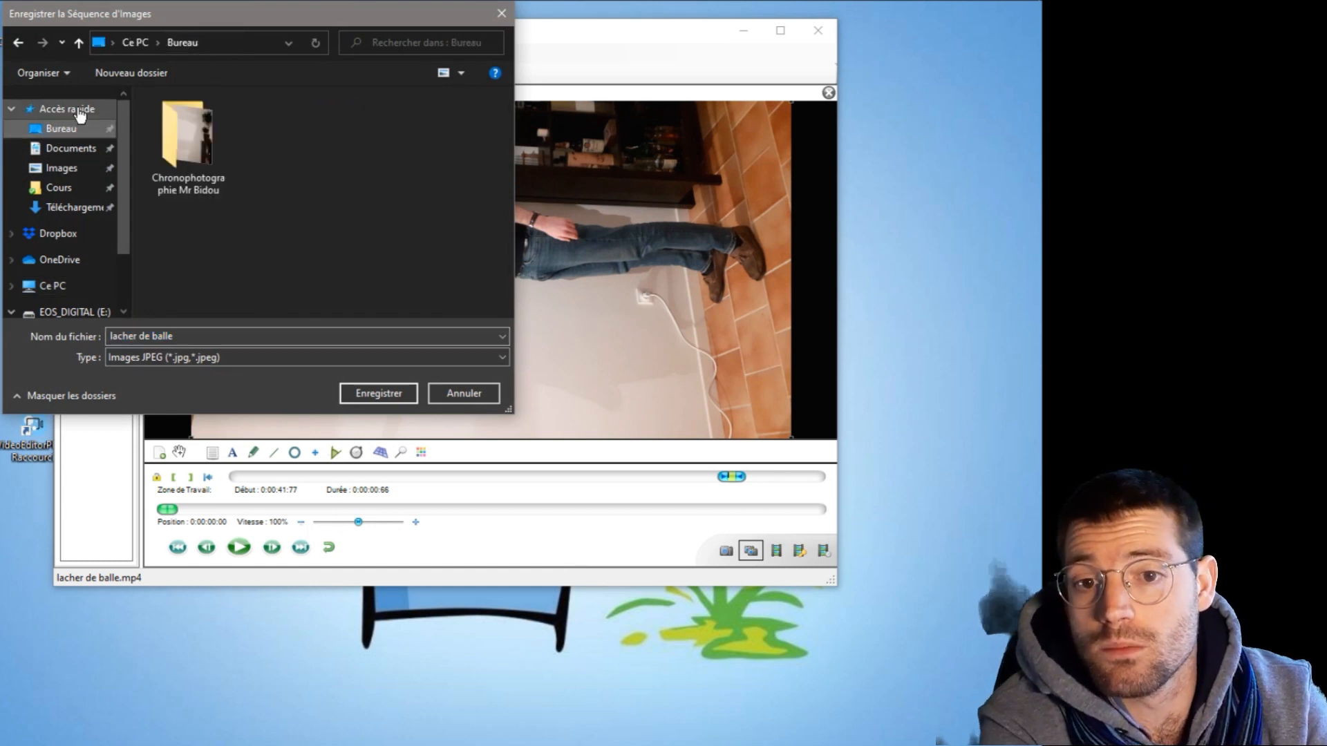
double_click(213, 154)
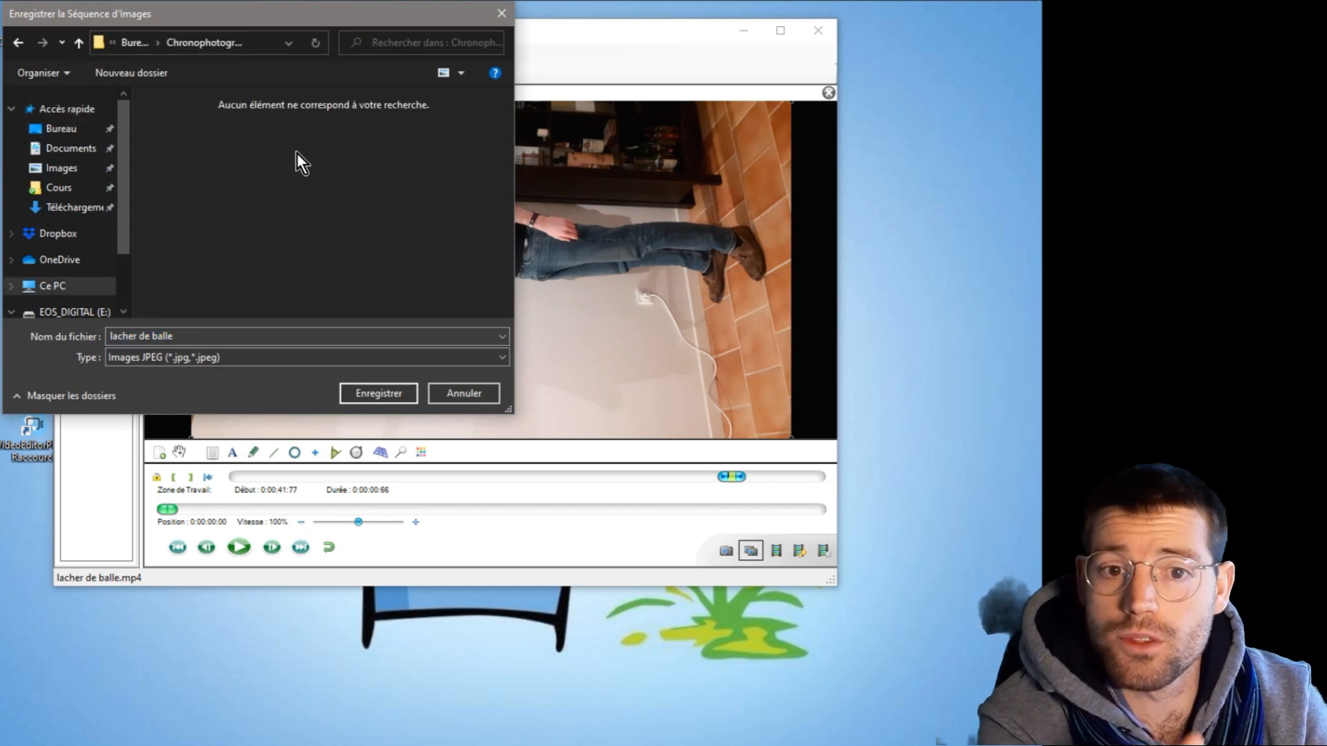
left_click(394, 392)
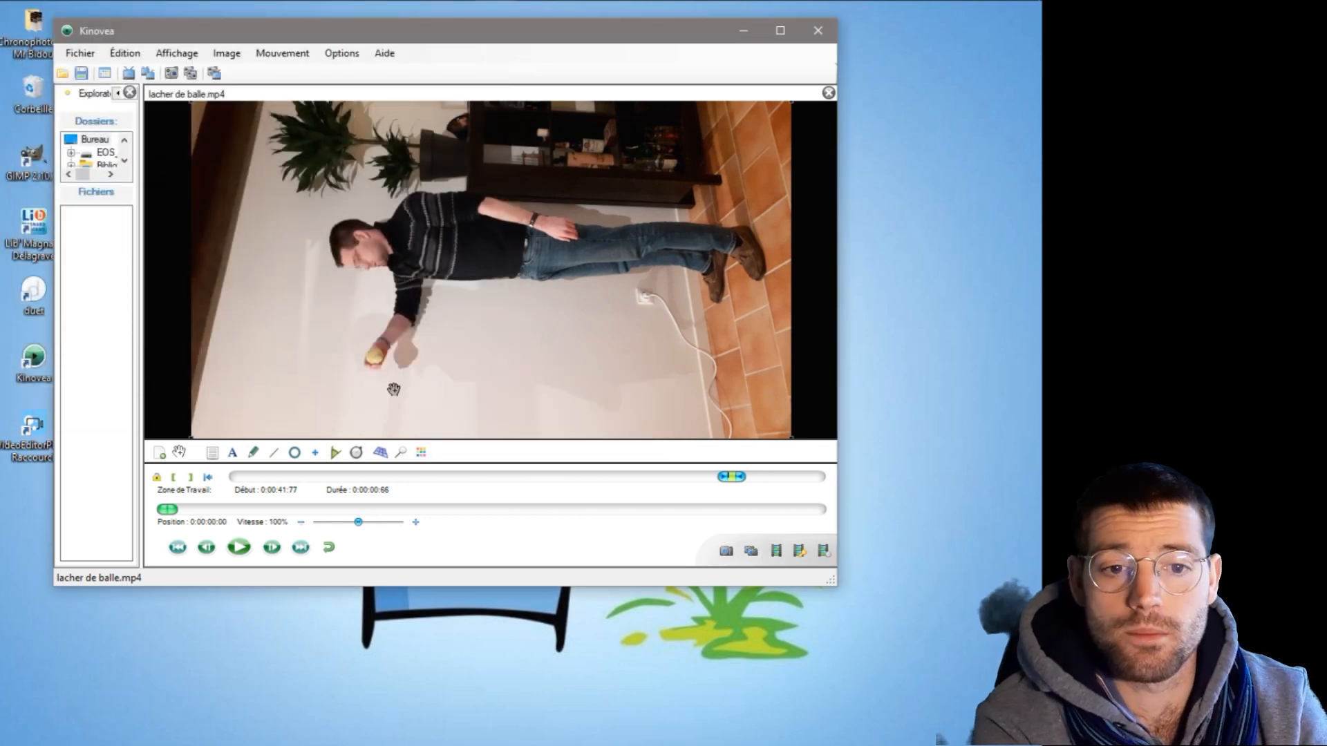
Close Kinovea, then switch to GIMP and quit it, abandoning the old project's unsaved changes.
left_click(819, 31)
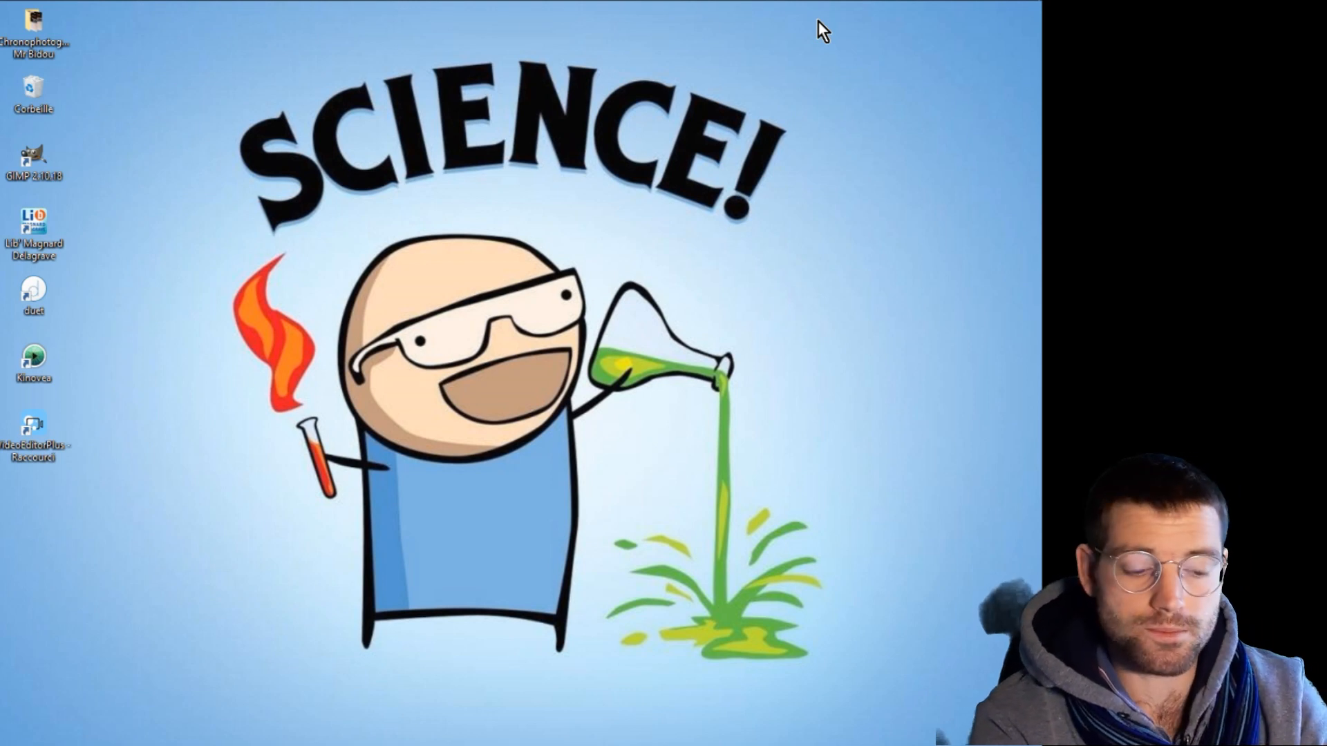
double_click(35, 162)
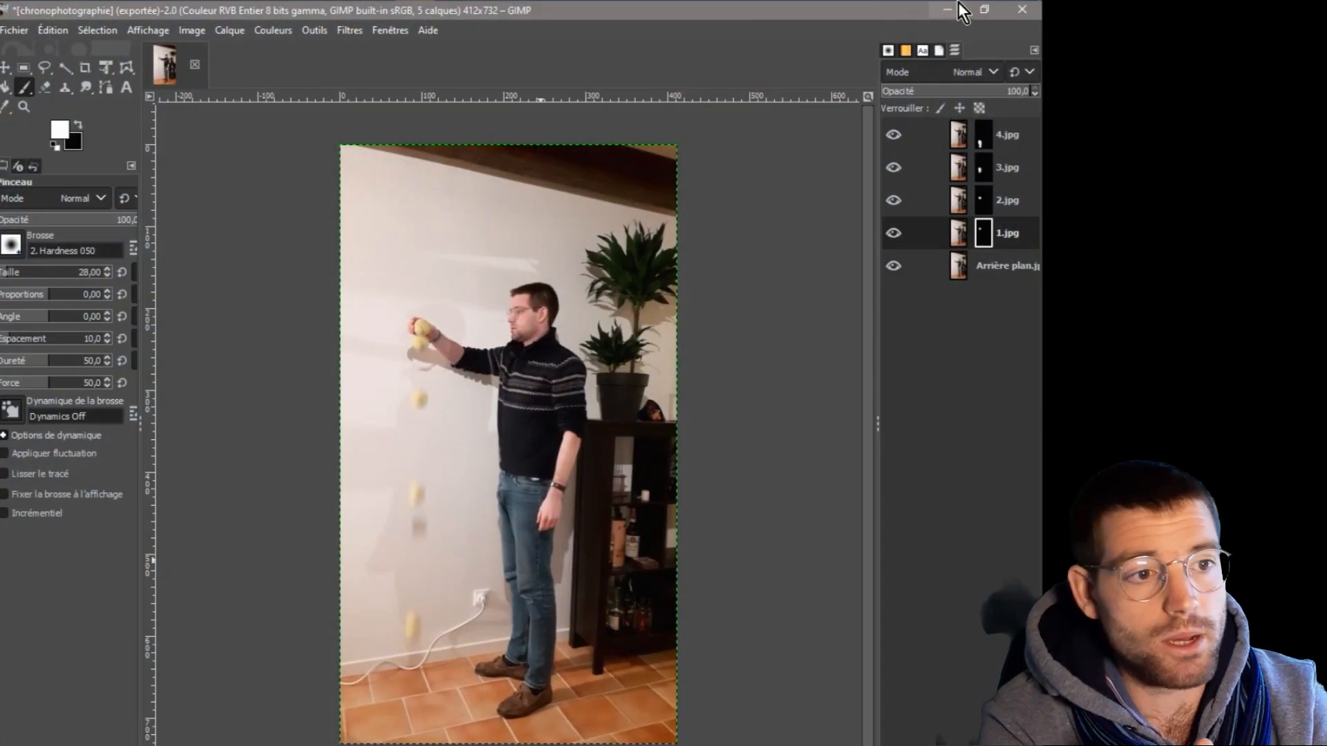
left_click(1024, 10)
left_click(340, 373)
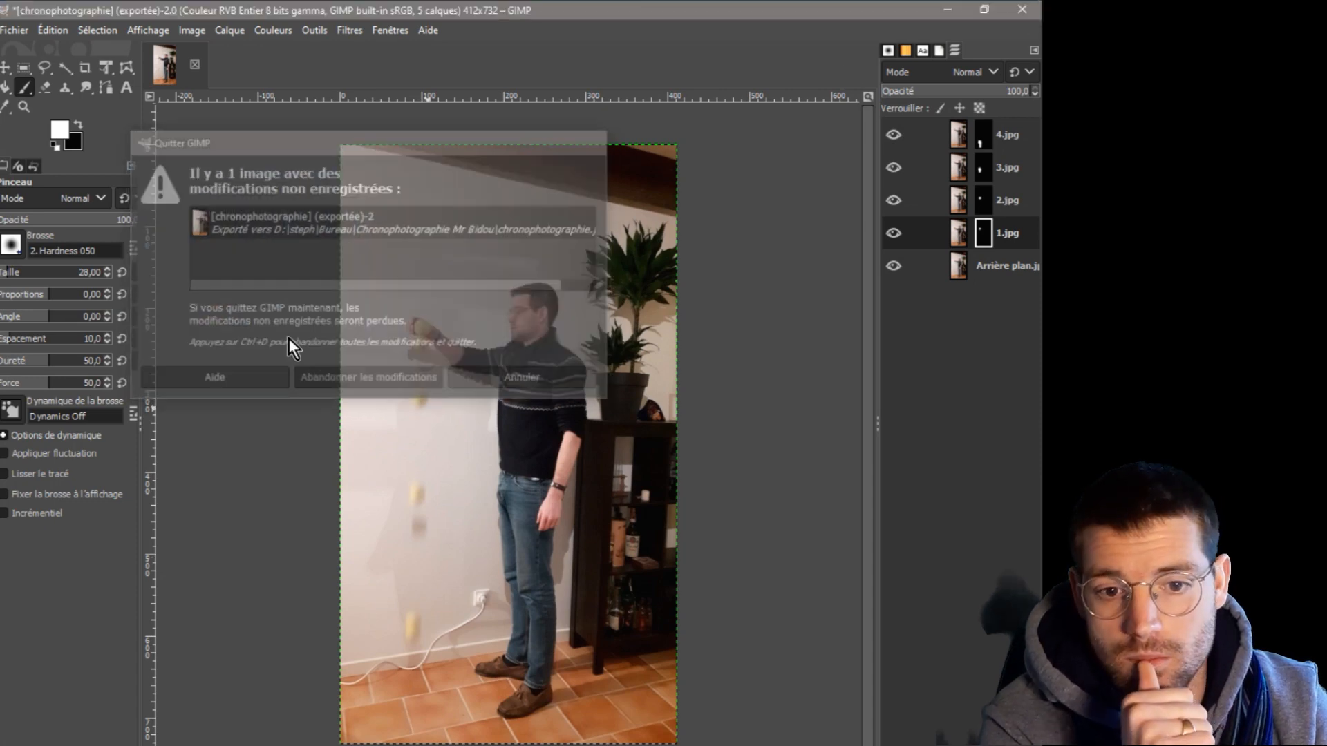
Open the desktop chronophotography folder and rename the first extracted image, lacher de balle-0.00.00.00, as "Arrière plan".
double_click(40, 31)
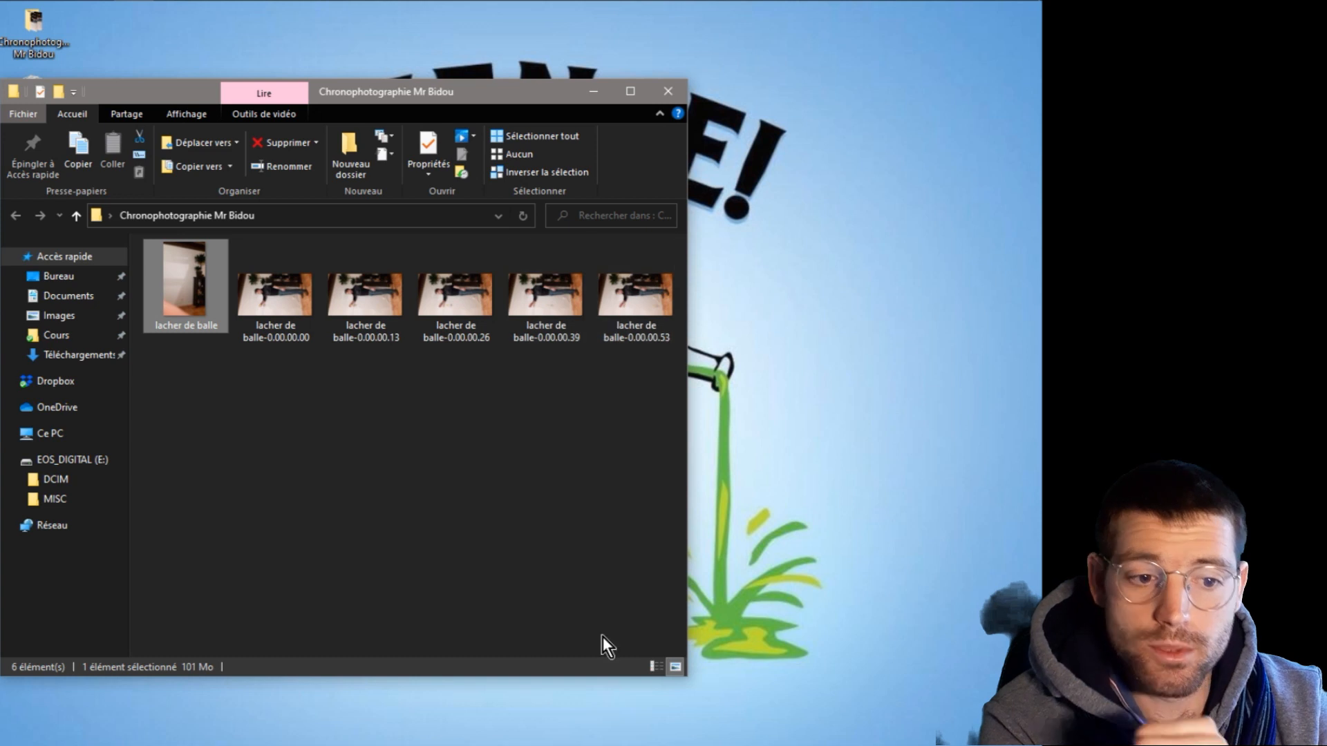
right_click(276, 284)
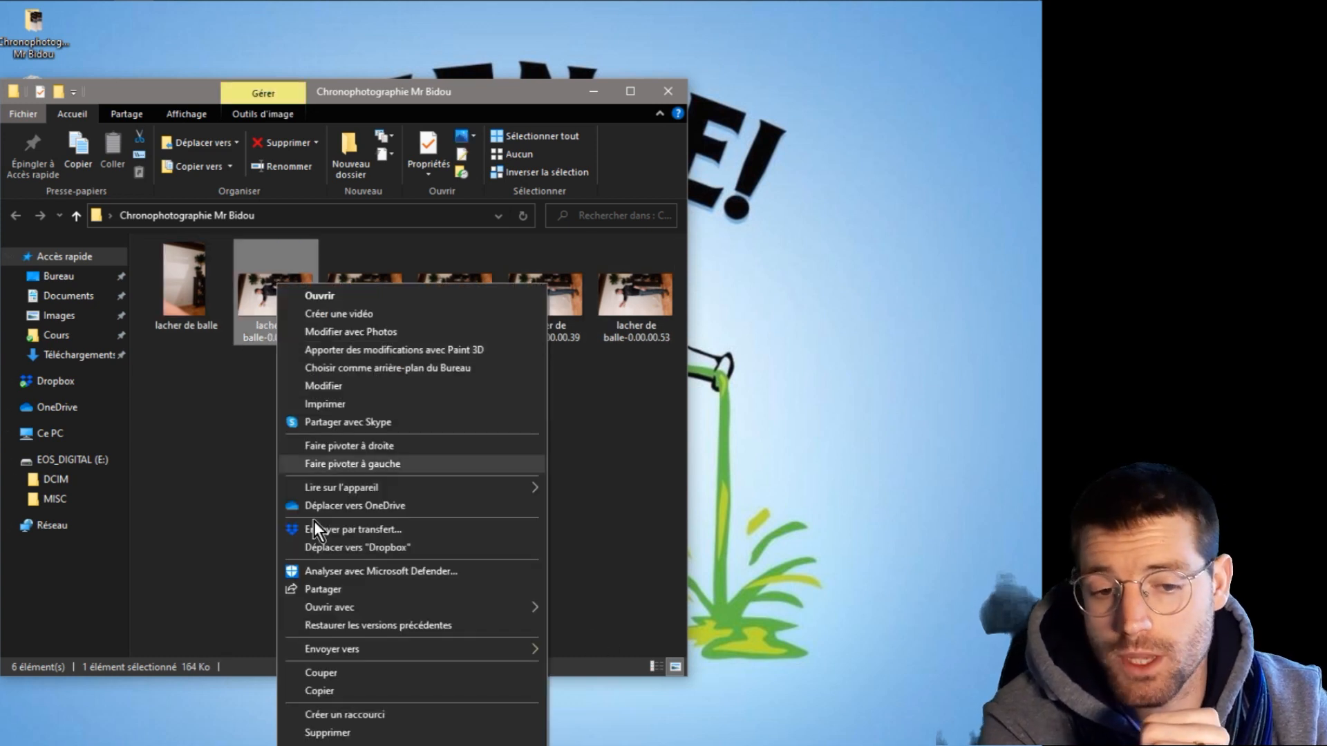
left_click(414, 745)
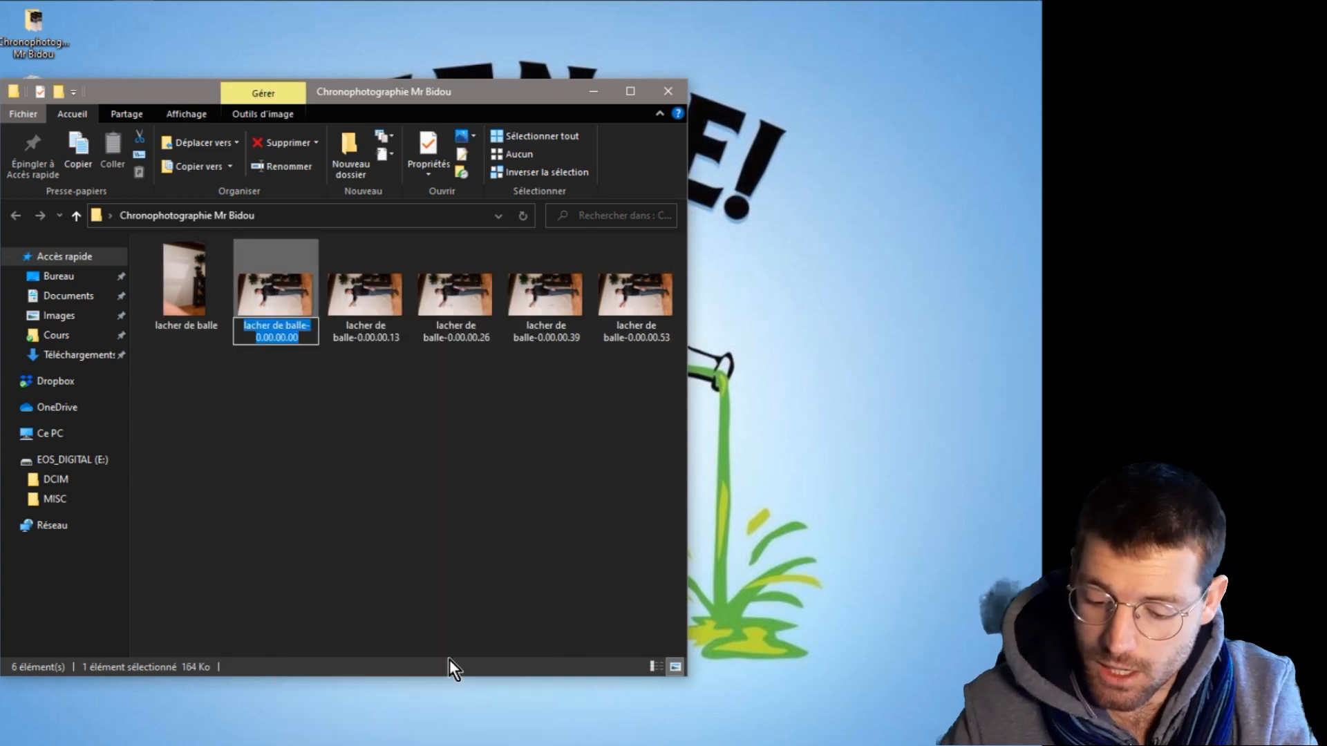
type("Arrière plan")
key("Return")
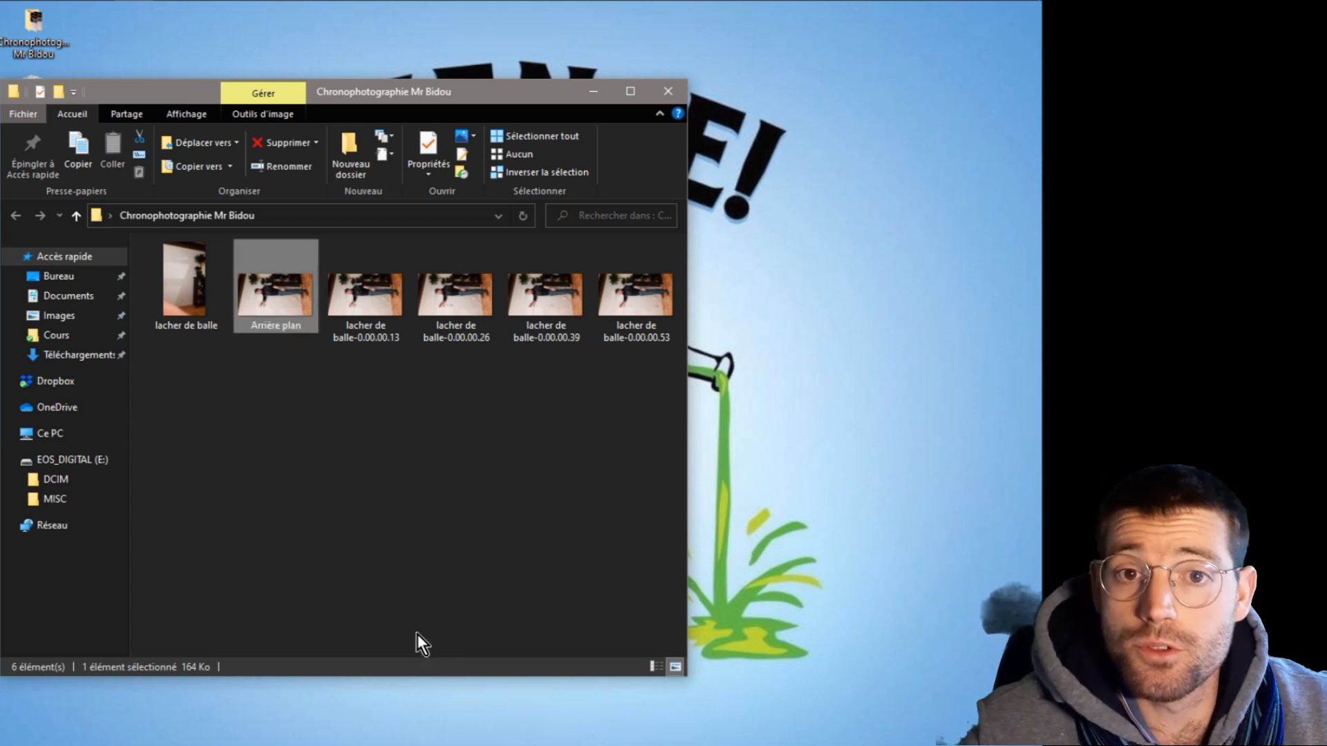
Rename the images lacher de balle-0.00.00.13 and lacher de balle-0.00.00.26 as 1 and 2.
right_click(391, 321)
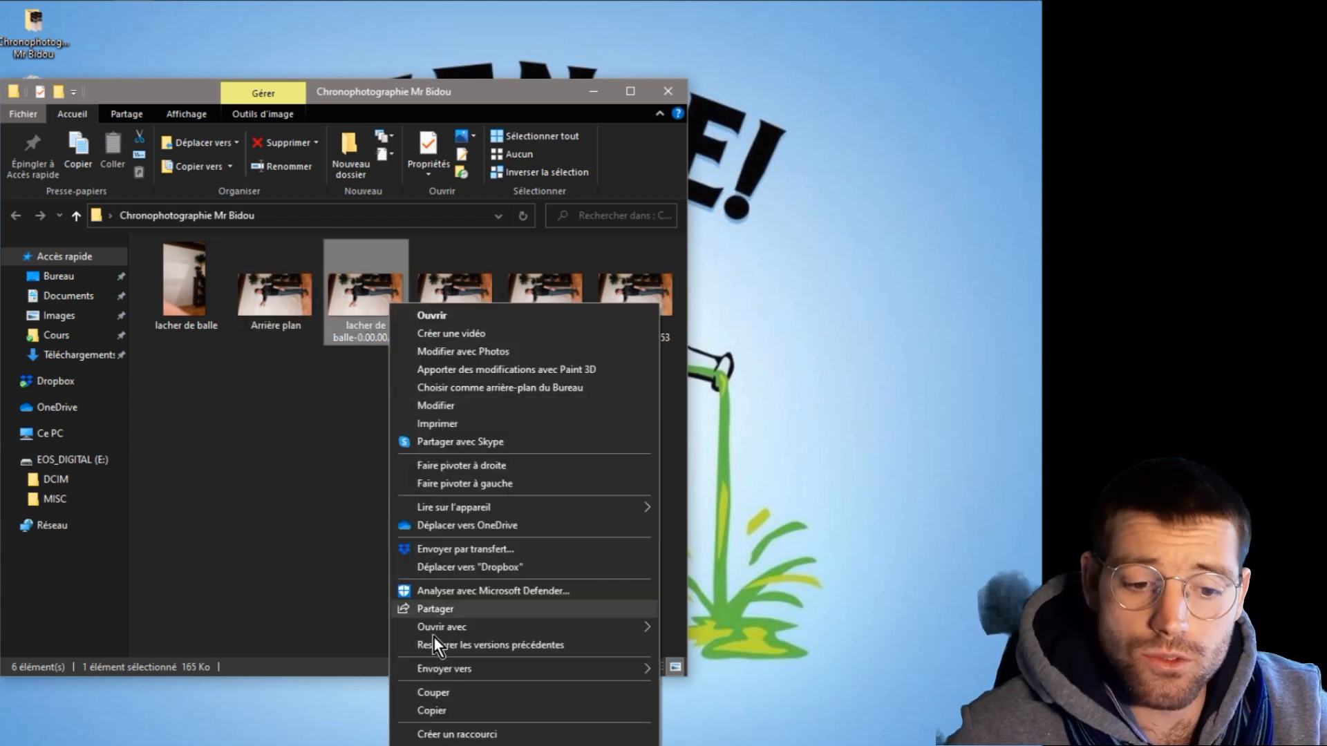
left_click(453, 745)
type("1")
key("Return")
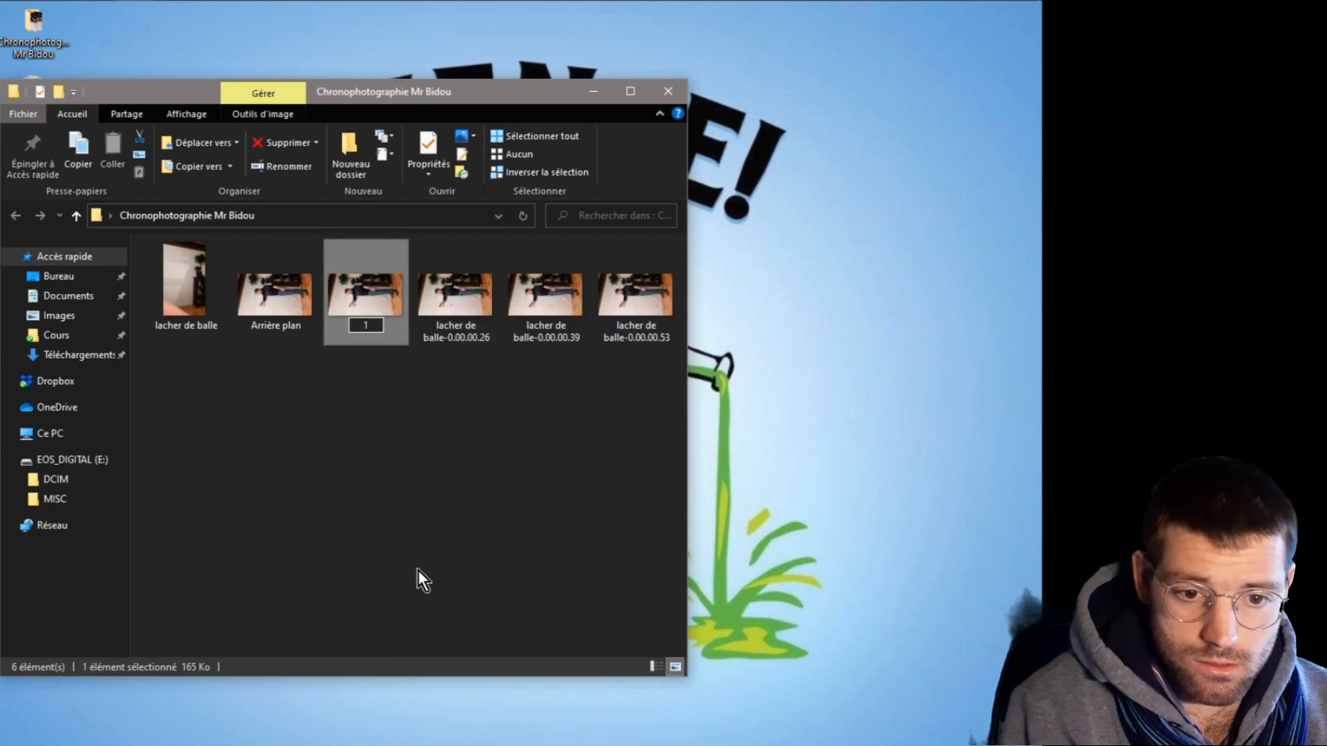
left_click(434, 300)
right_click(434, 300)
left_click(453, 745)
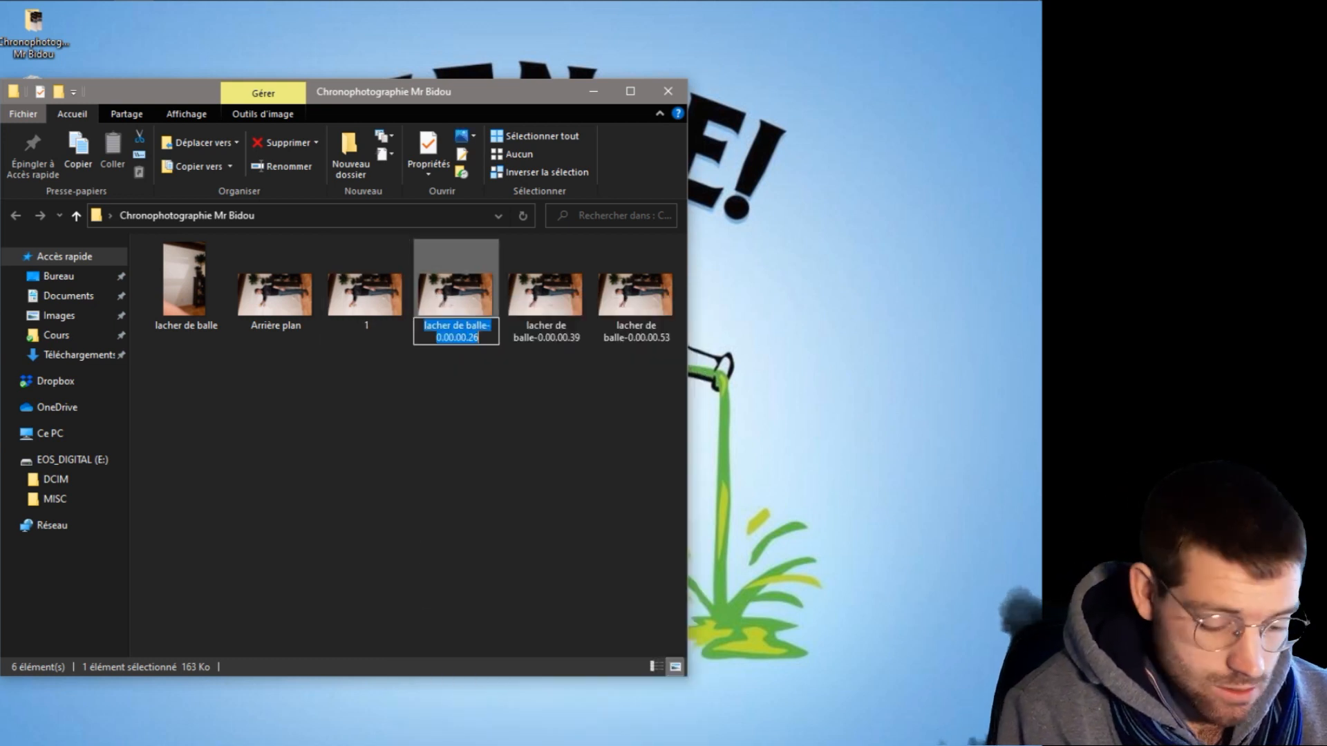
type("2")
Rename the images lacher de balle-0.00.00.39 and lacher de balle-0.00.00.53 as 3 and 4.
left_click(554, 313)
right_click(557, 308)
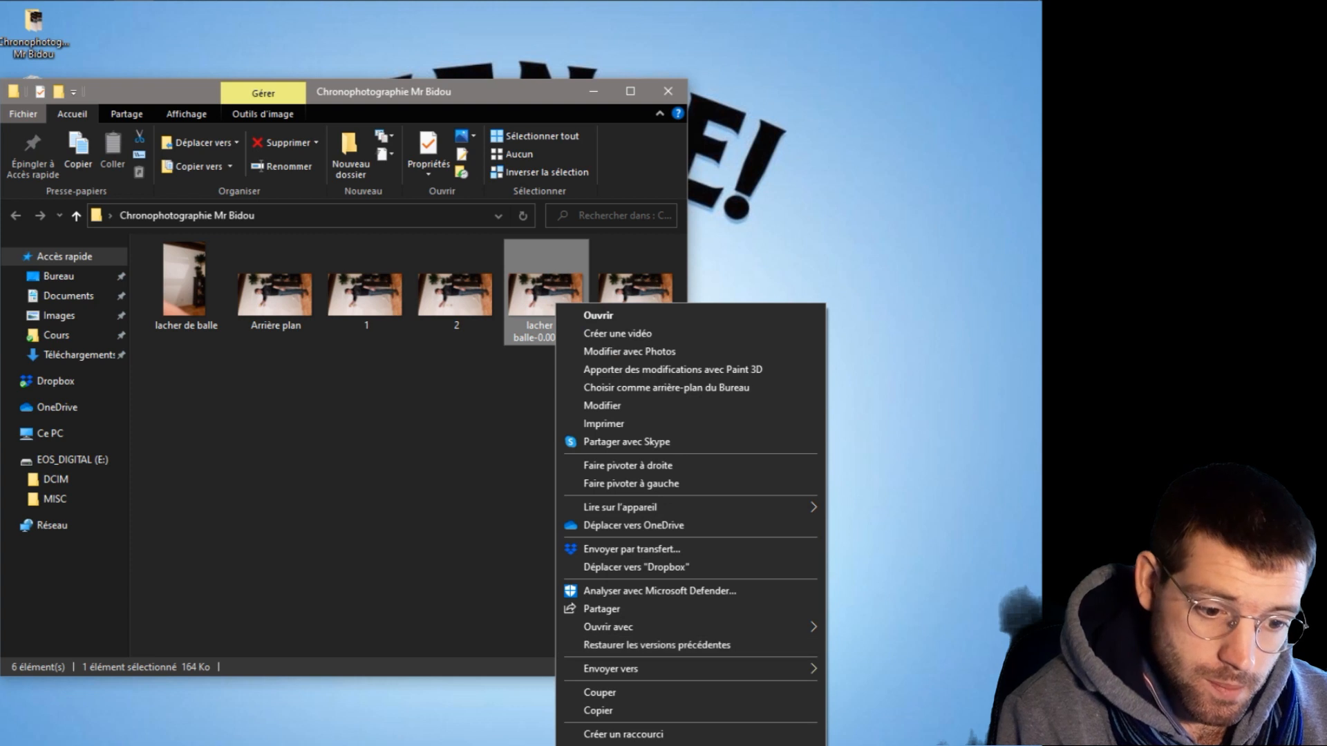
left_click(636, 745)
type("3")
key("Return")
left_click(614, 346)
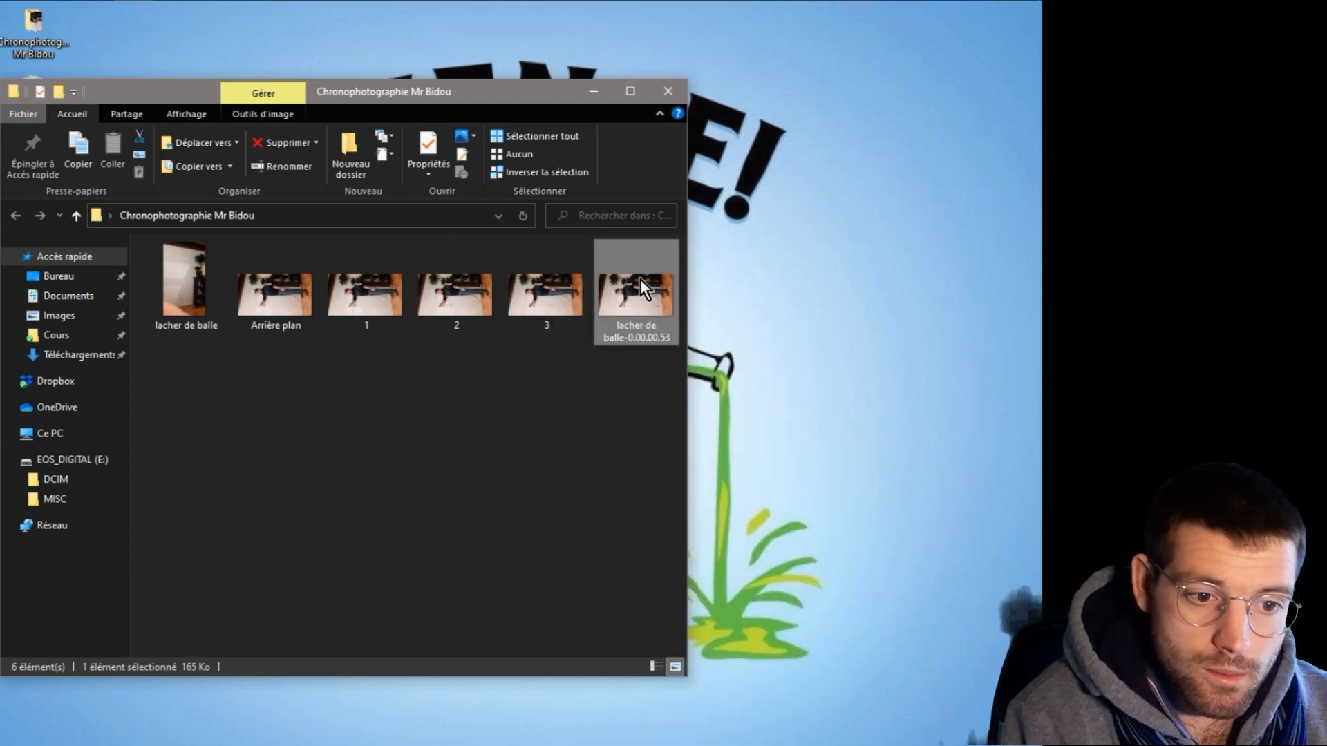
right_click(637, 325)
left_click(684, 743)
type("4")
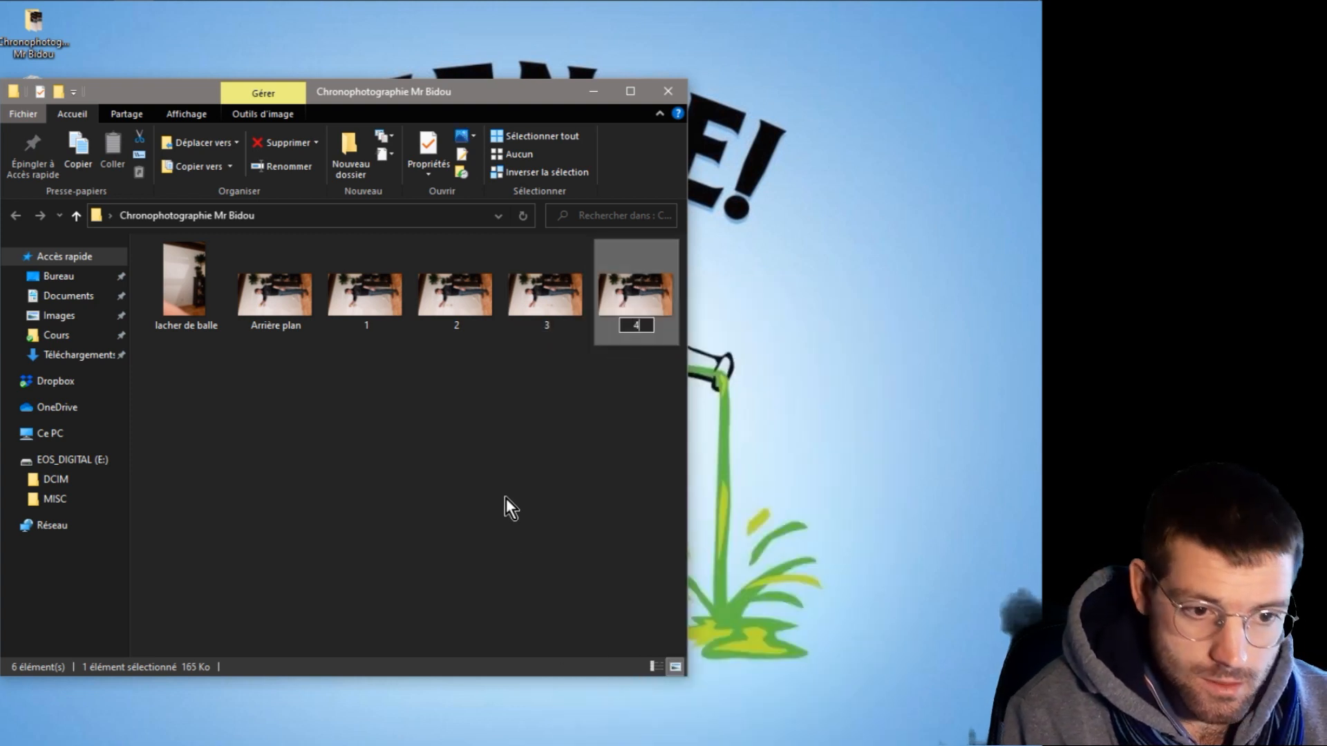
left_click(512, 456)
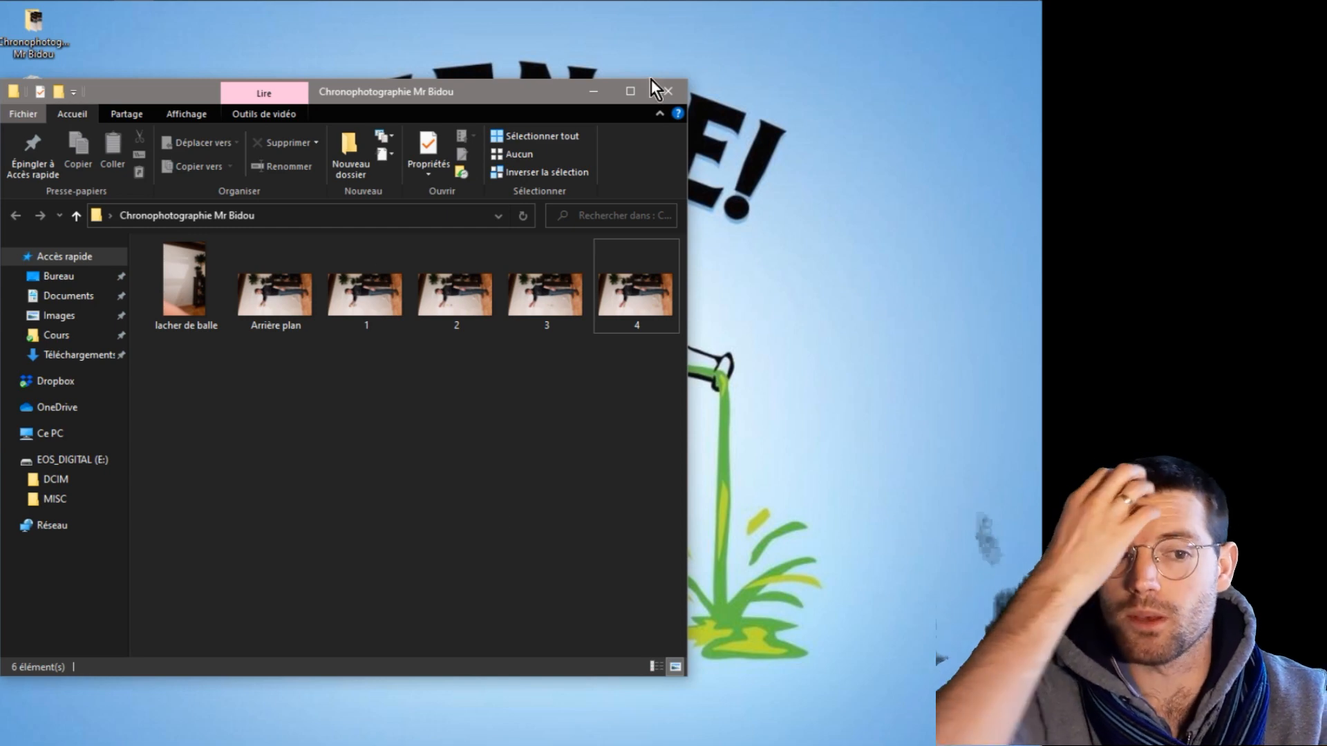
Close the folder window, then start GIMP and open Arrière plan.jpg from the desktop chronophotography folder.
left_click(669, 92)
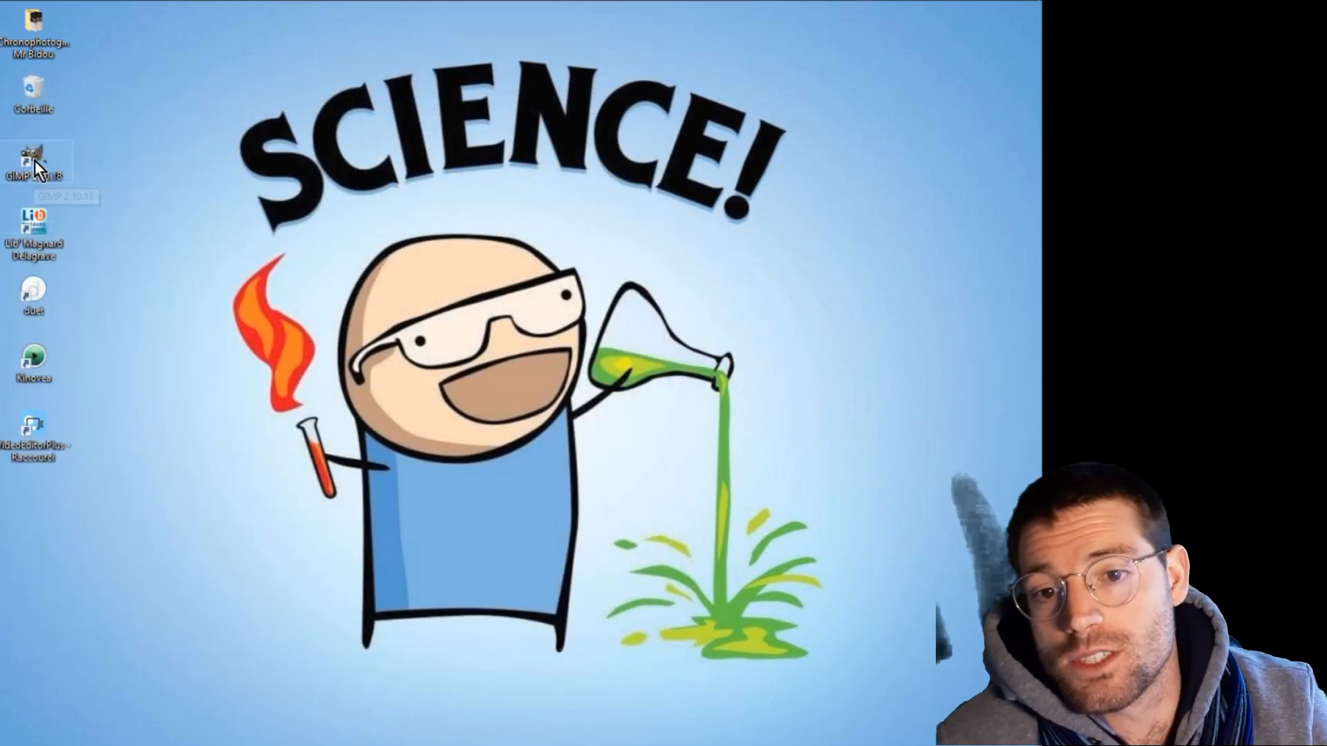
double_click(18, 179)
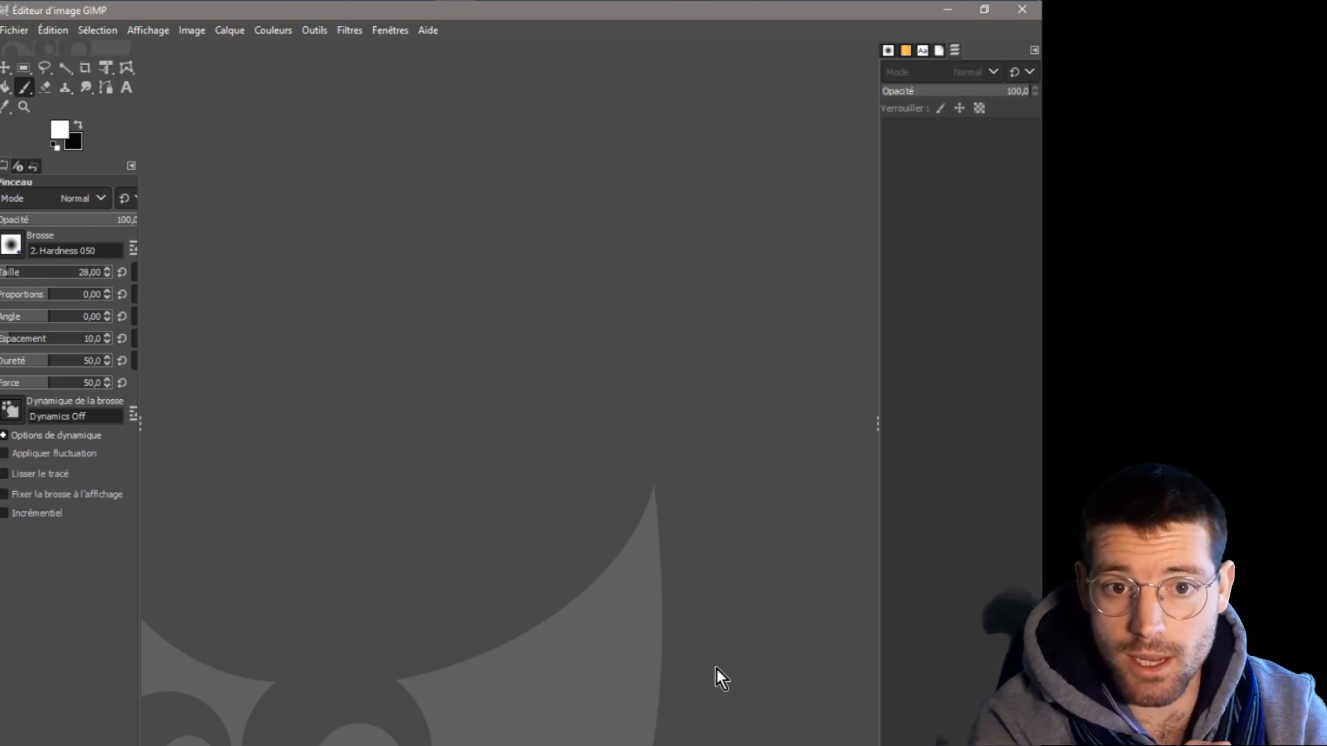
left_click(27, 31)
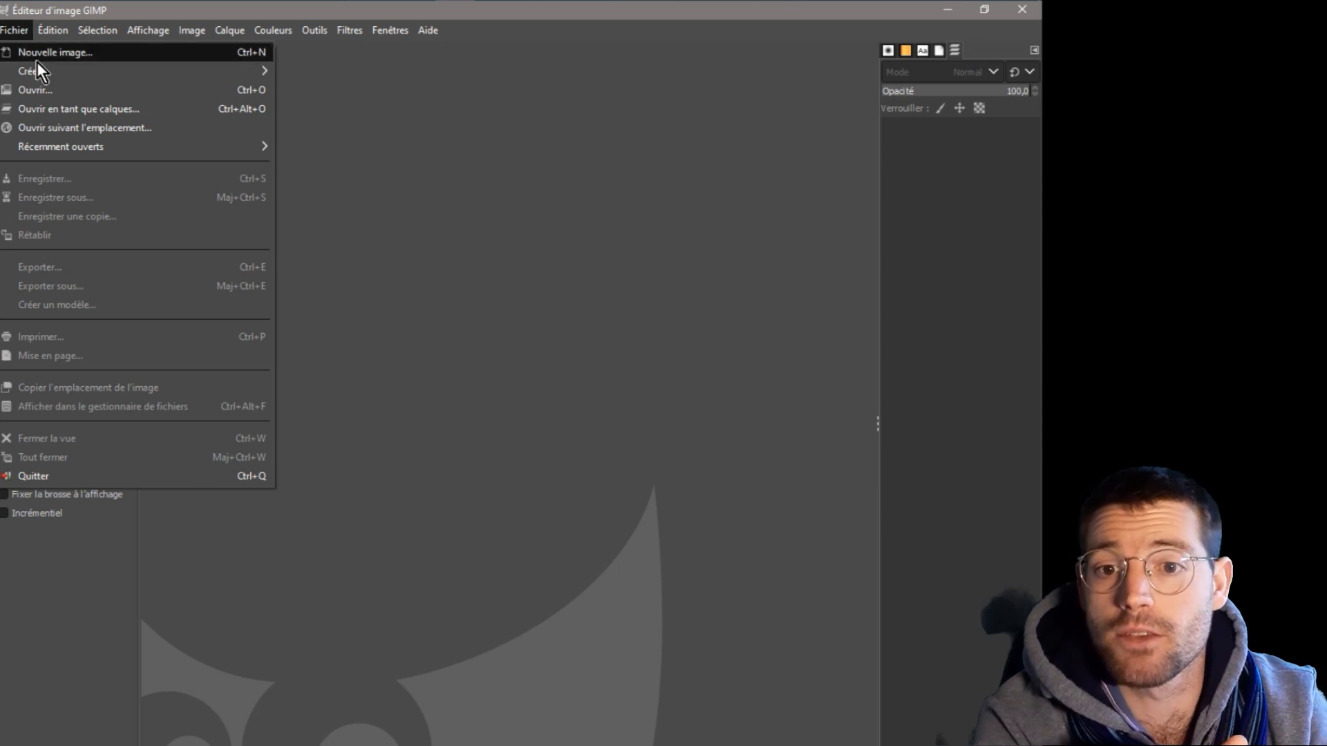
left_click(35, 89)
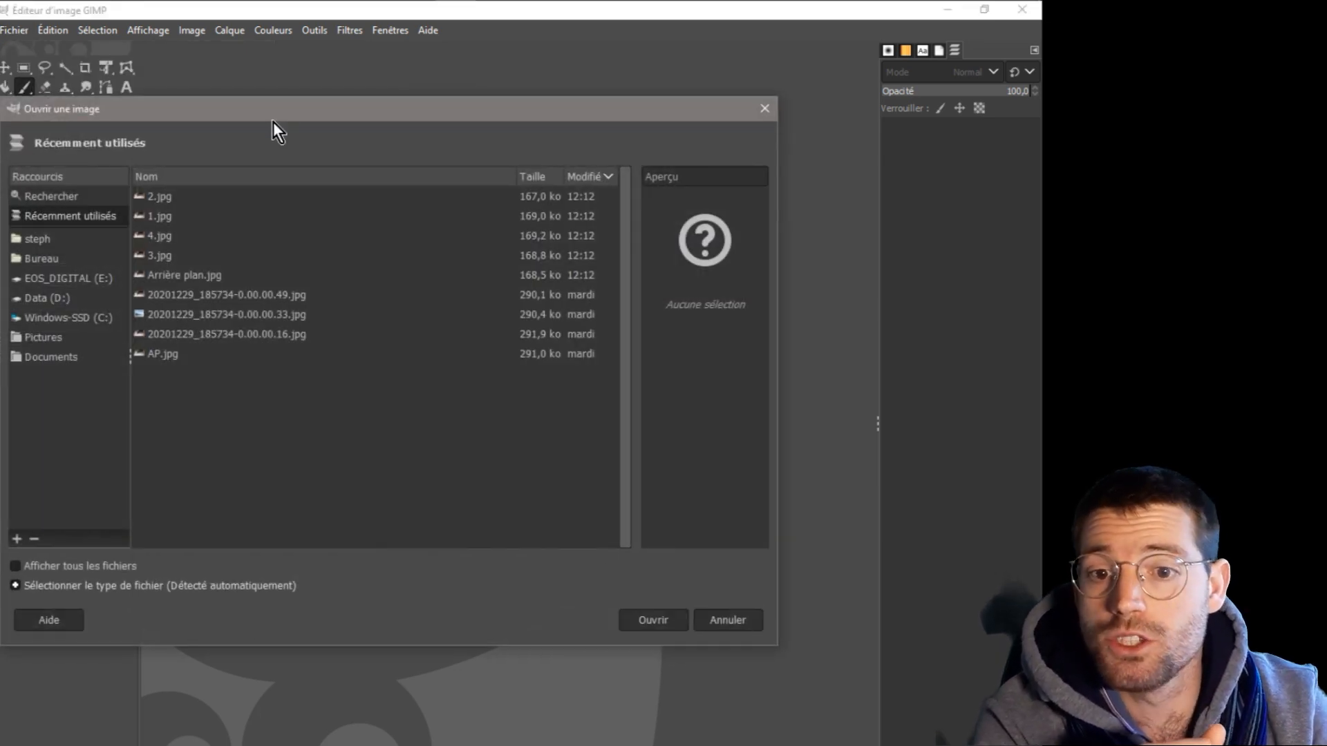
left_click(49, 261)
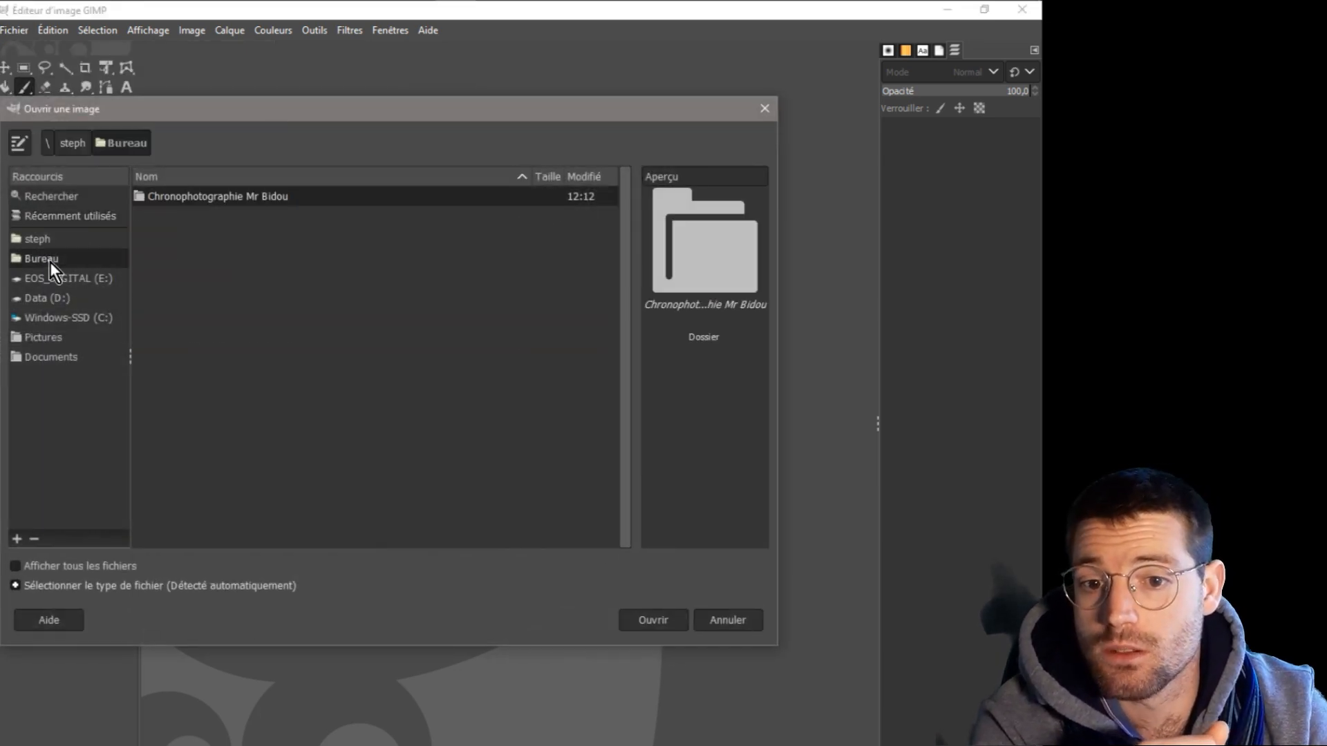
double_click(242, 195)
double_click(168, 276)
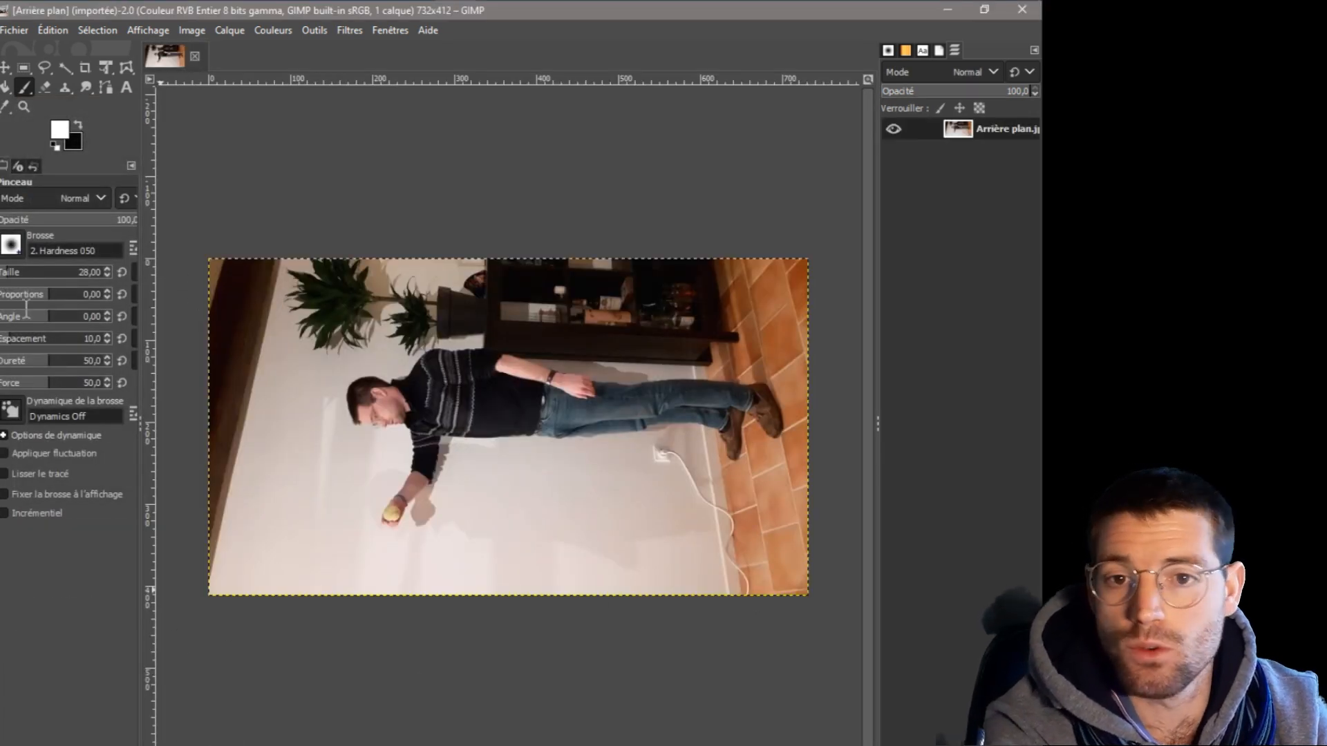
Open the images 1.jpg, 2.jpg, 3.jpg and 4.jpg as layers above the background image.
left_click(10, 25)
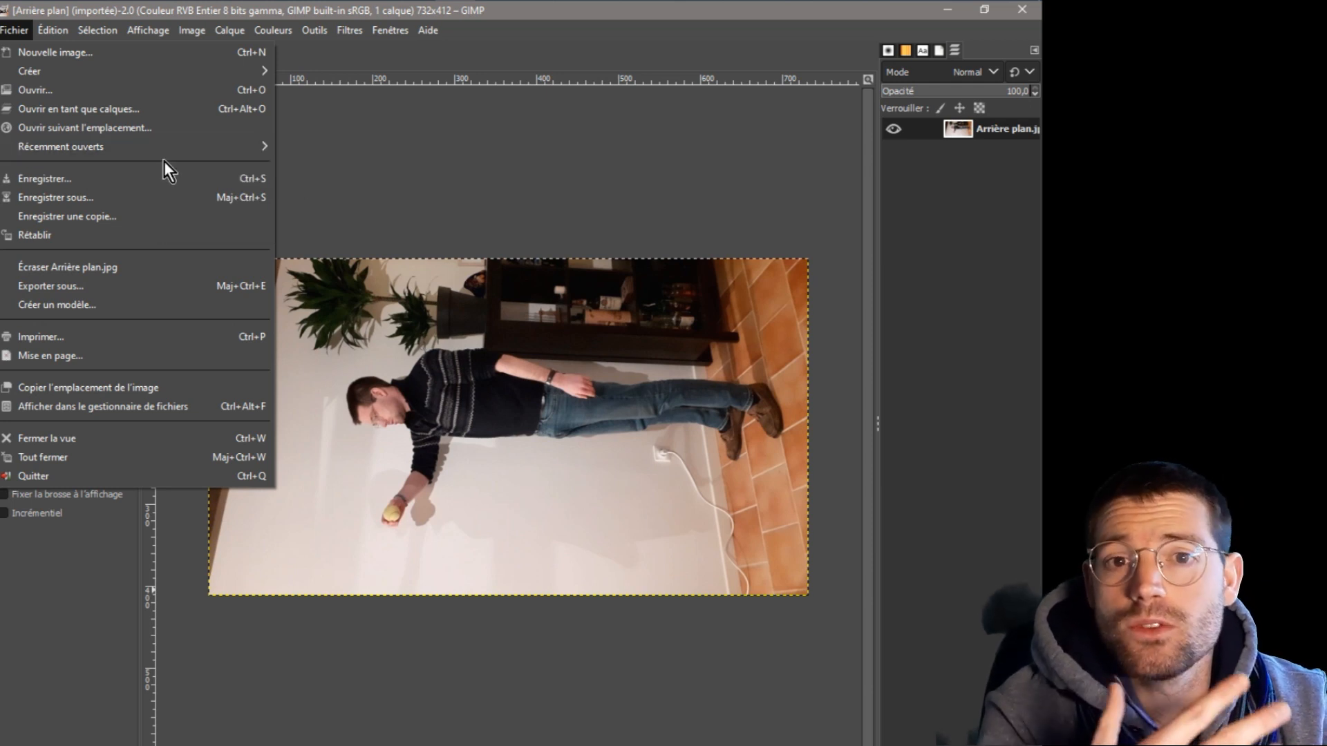
left_click(112, 108)
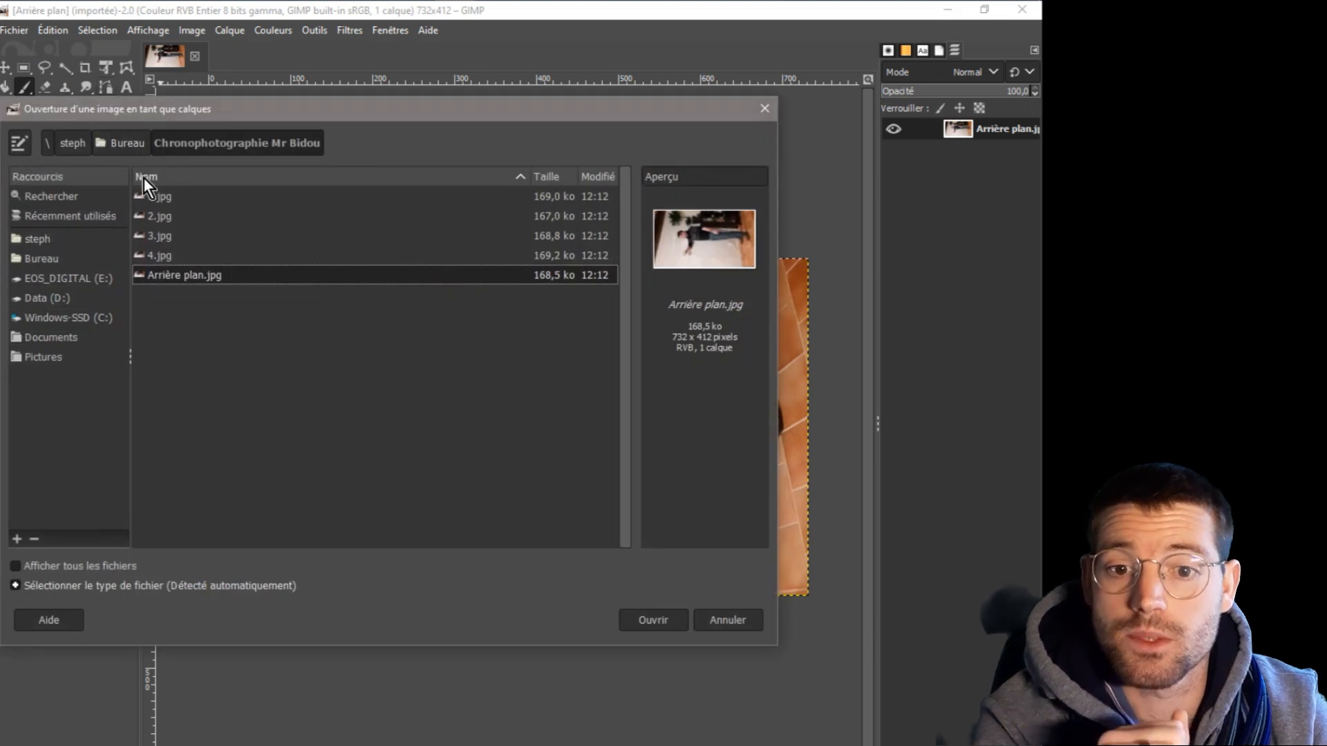
left_click(156, 198)
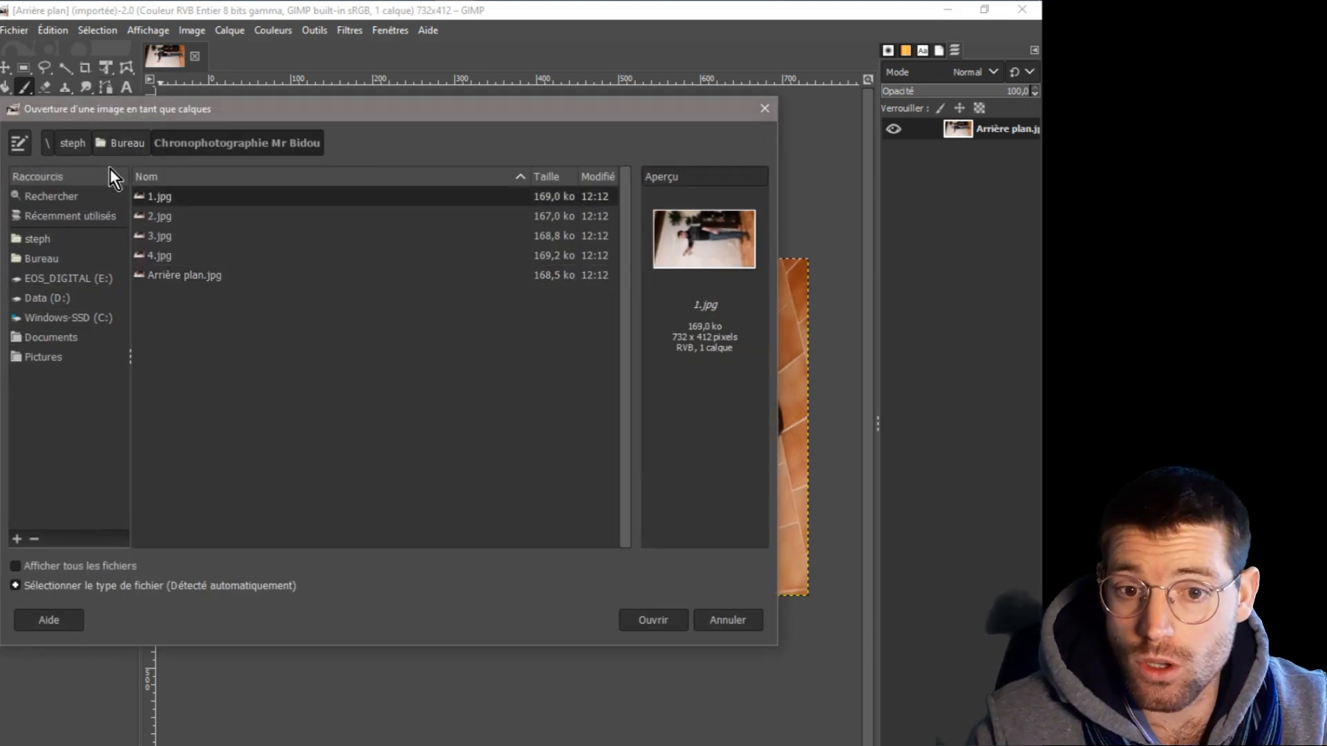
left_click(164, 216)
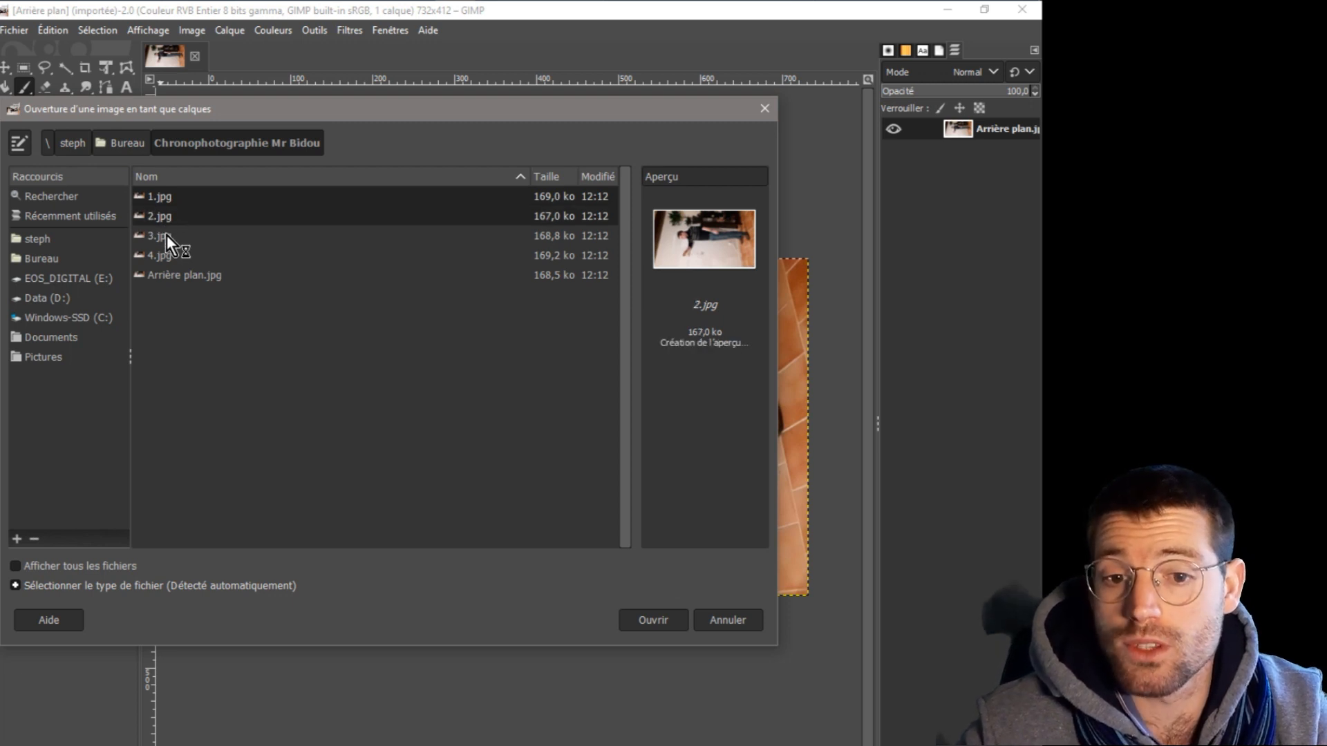
left_click(170, 238, "ctrl")
left_click(168, 257, "ctrl")
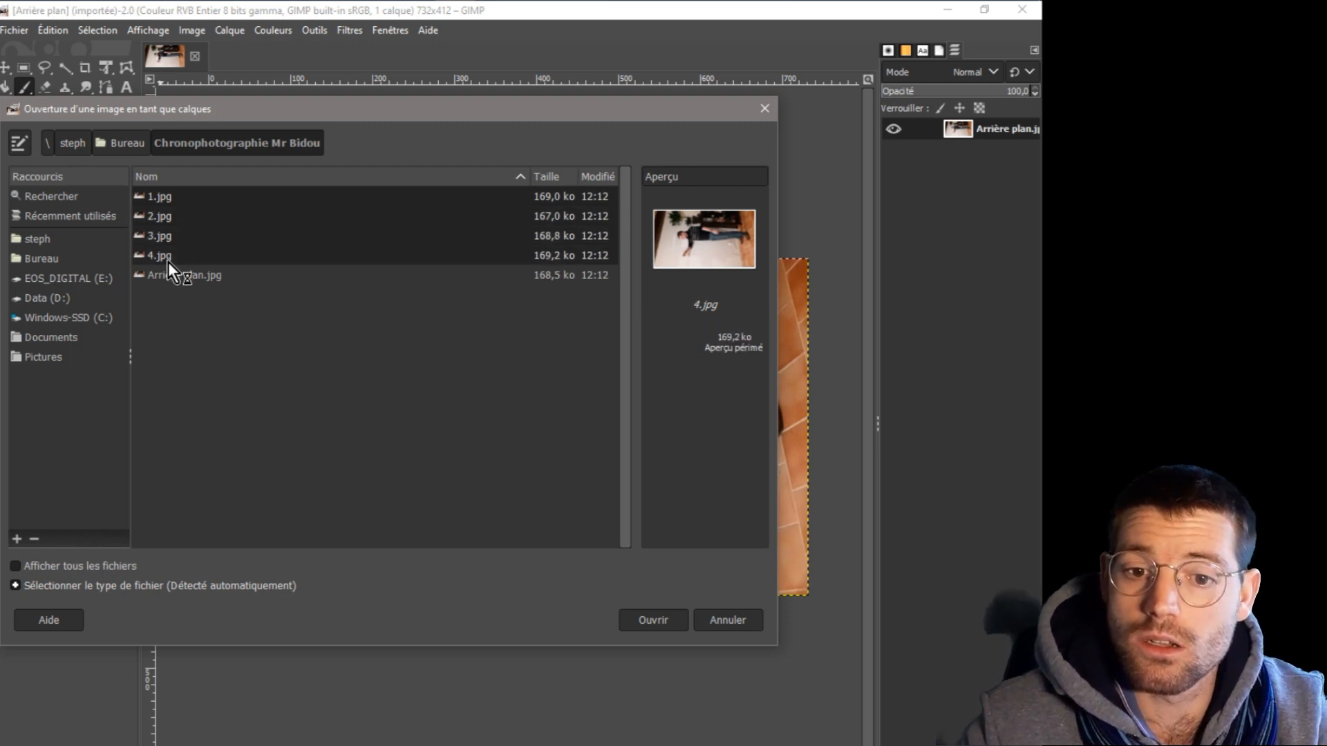
left_click(651, 626)
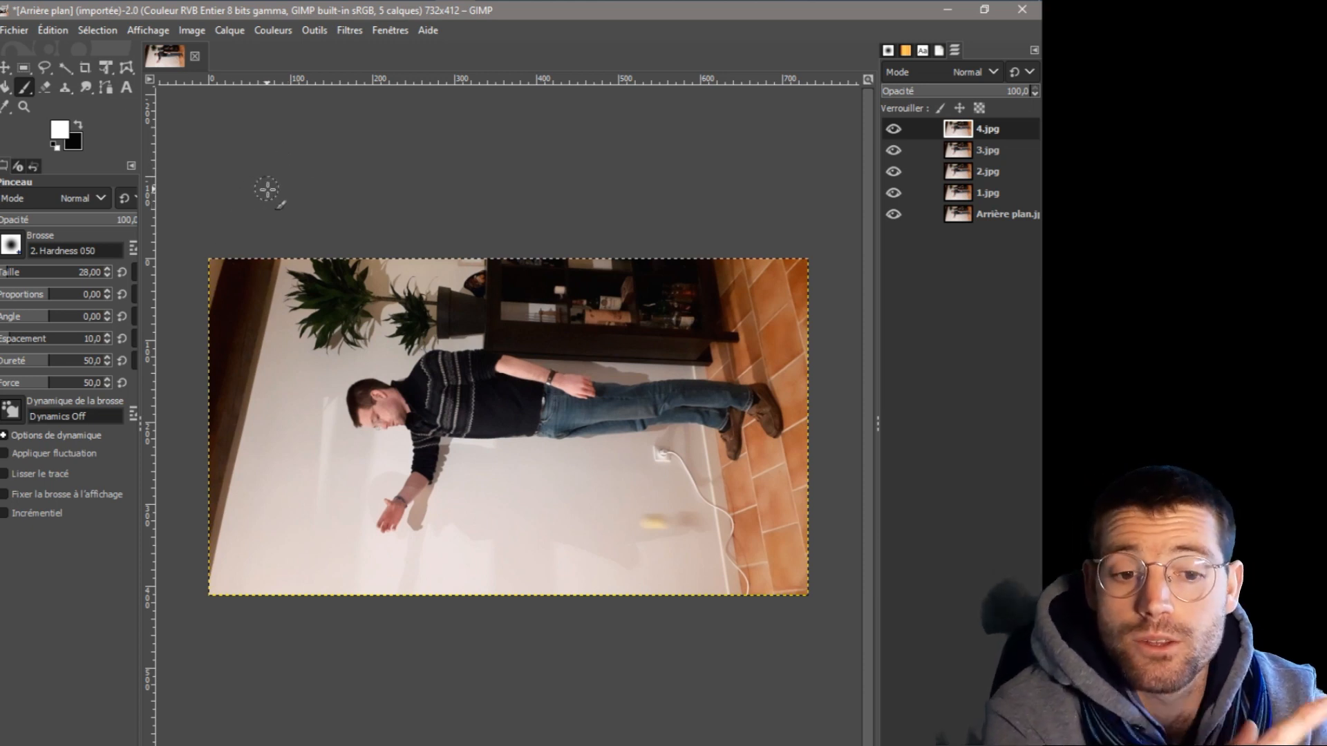
Rotate the whole image with all its layers 90° clockwise.
left_click(194, 31)
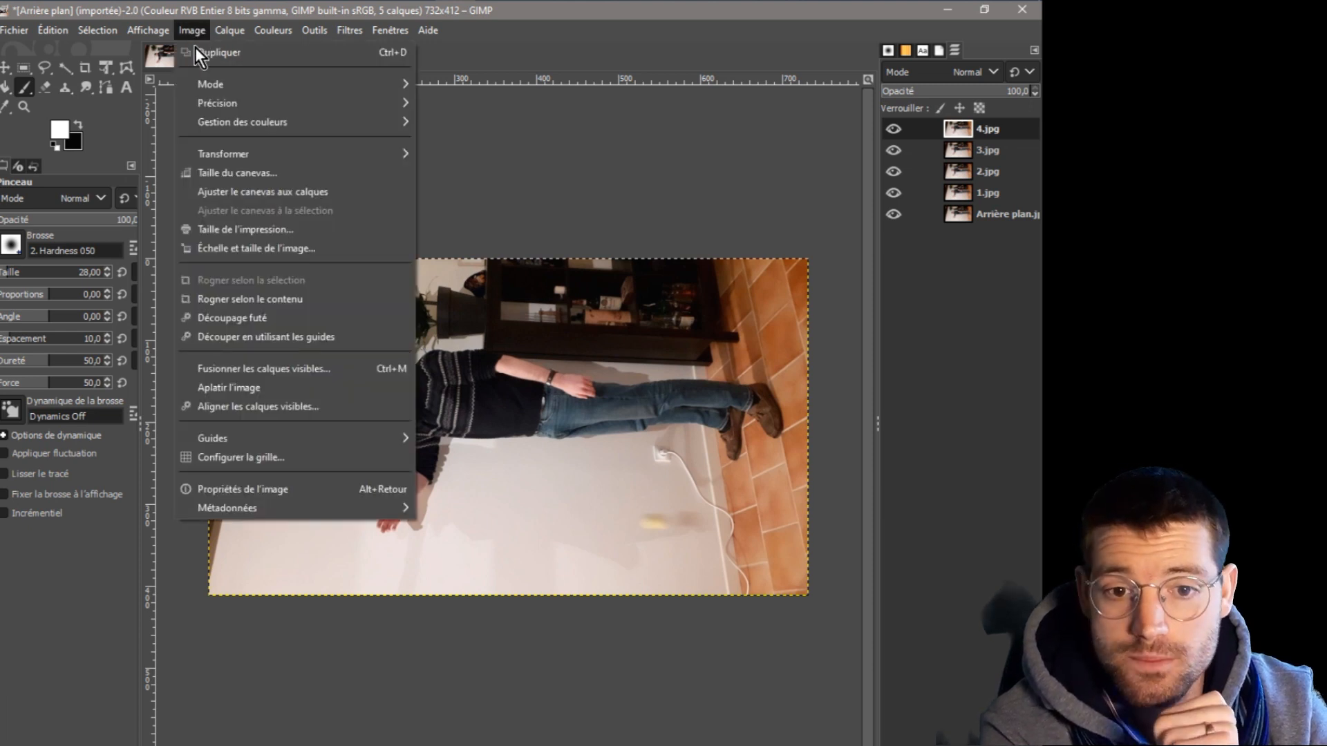
mouse_move(257, 150)
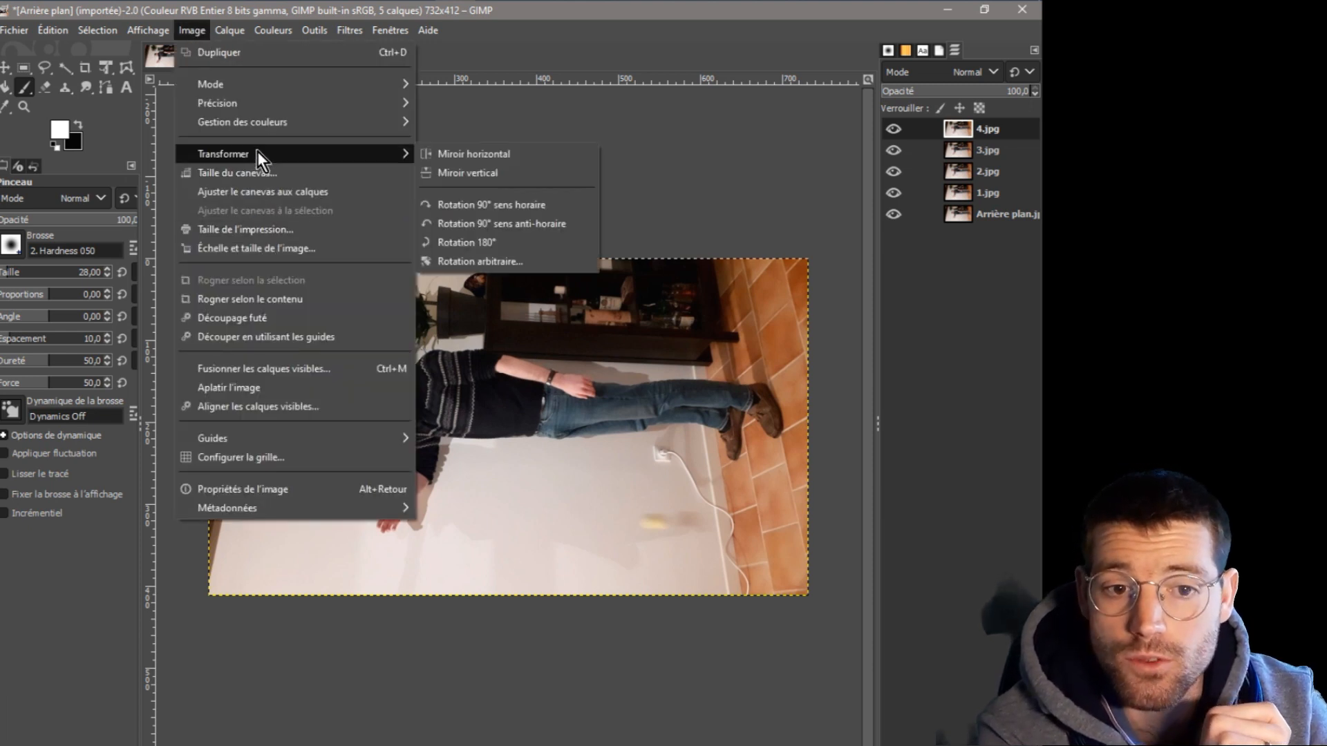
left_click(494, 206)
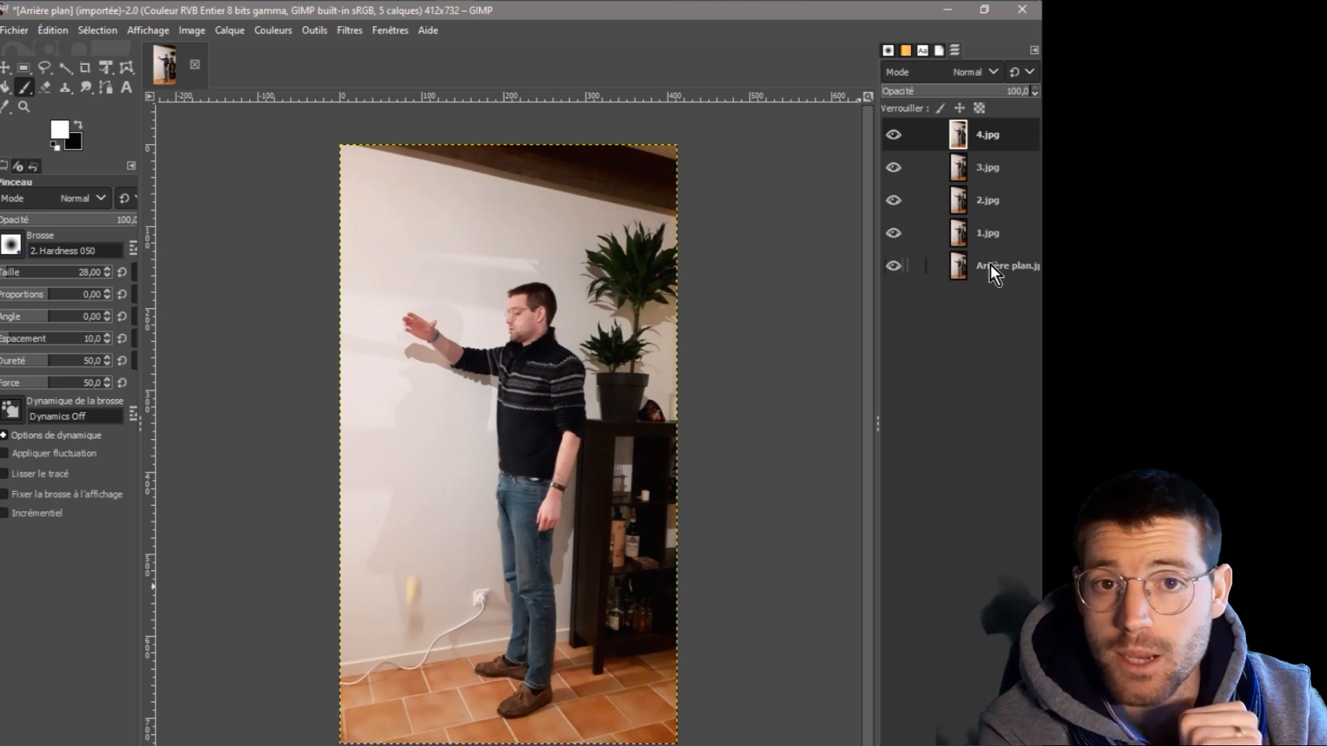
Add a layer mask initialised to black (full transparency) to the 1.jpg layer.
left_click(999, 249)
right_click(998, 240)
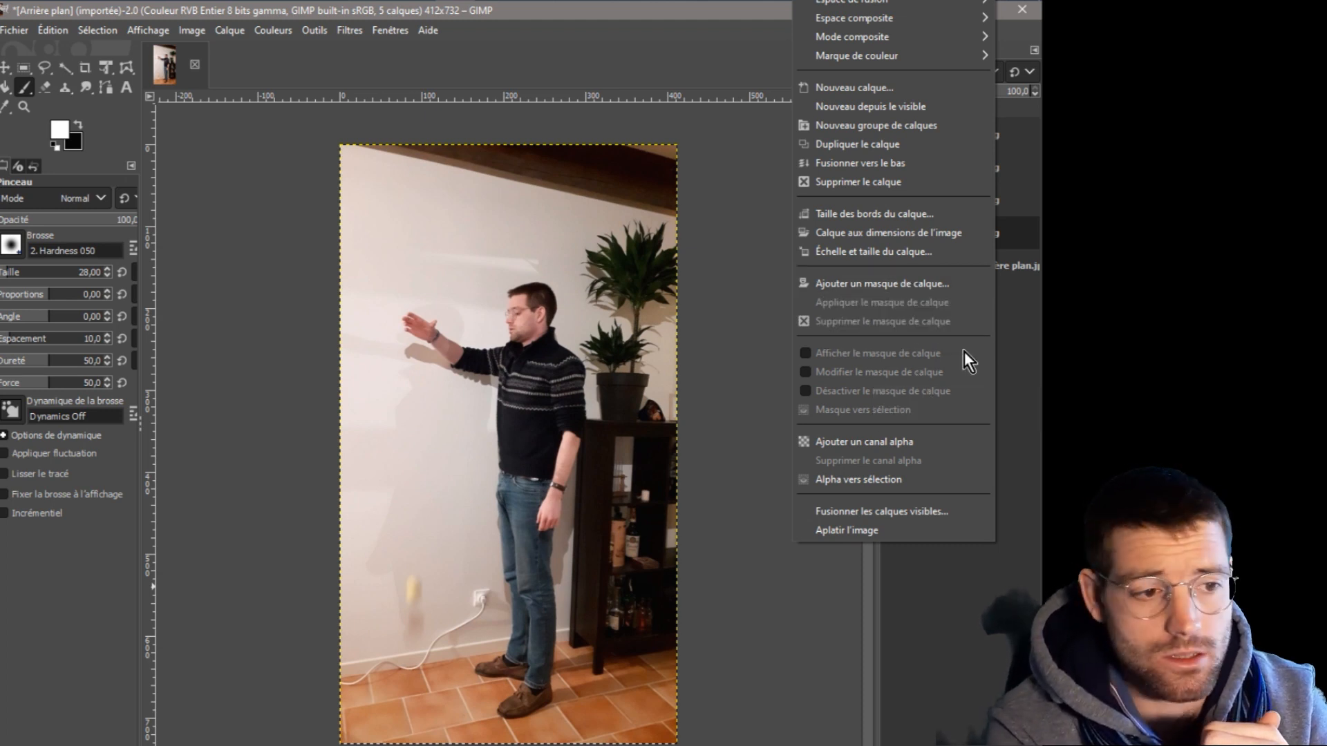
left_click(991, 221)
right_click(988, 233)
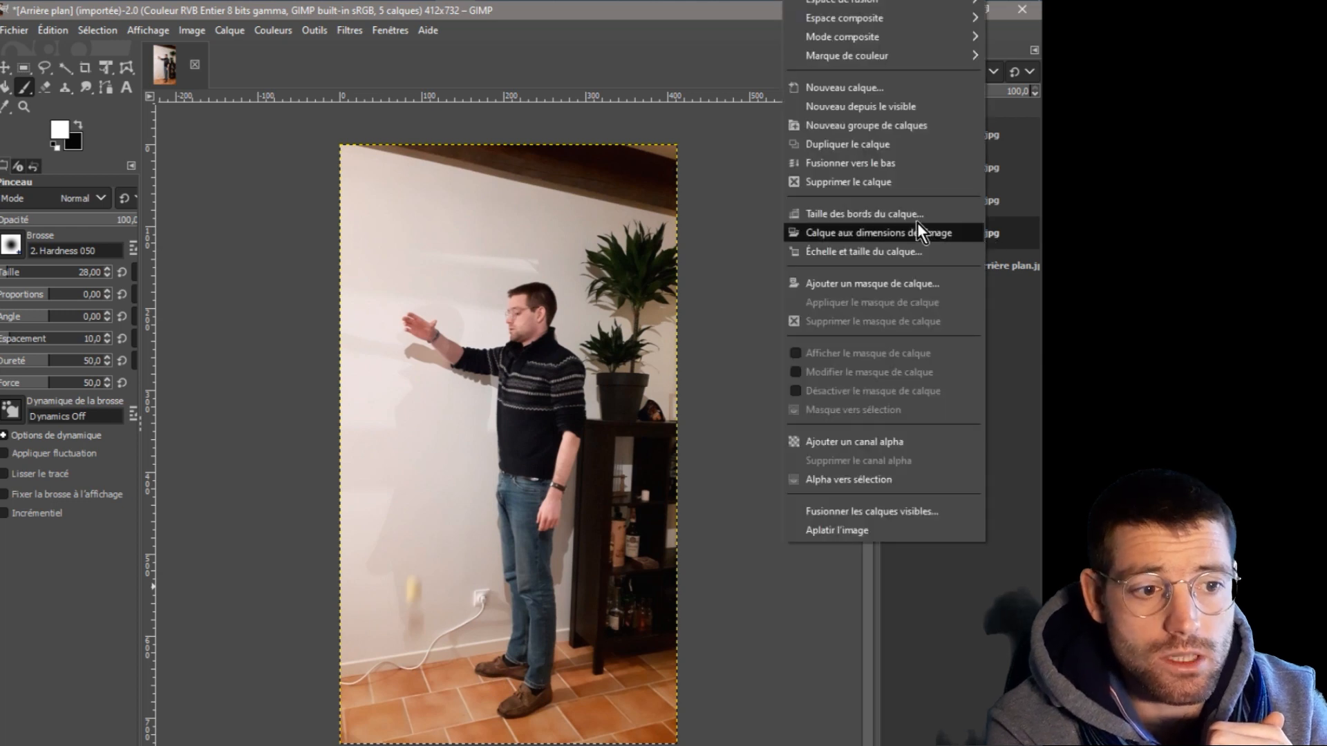
left_click(853, 288)
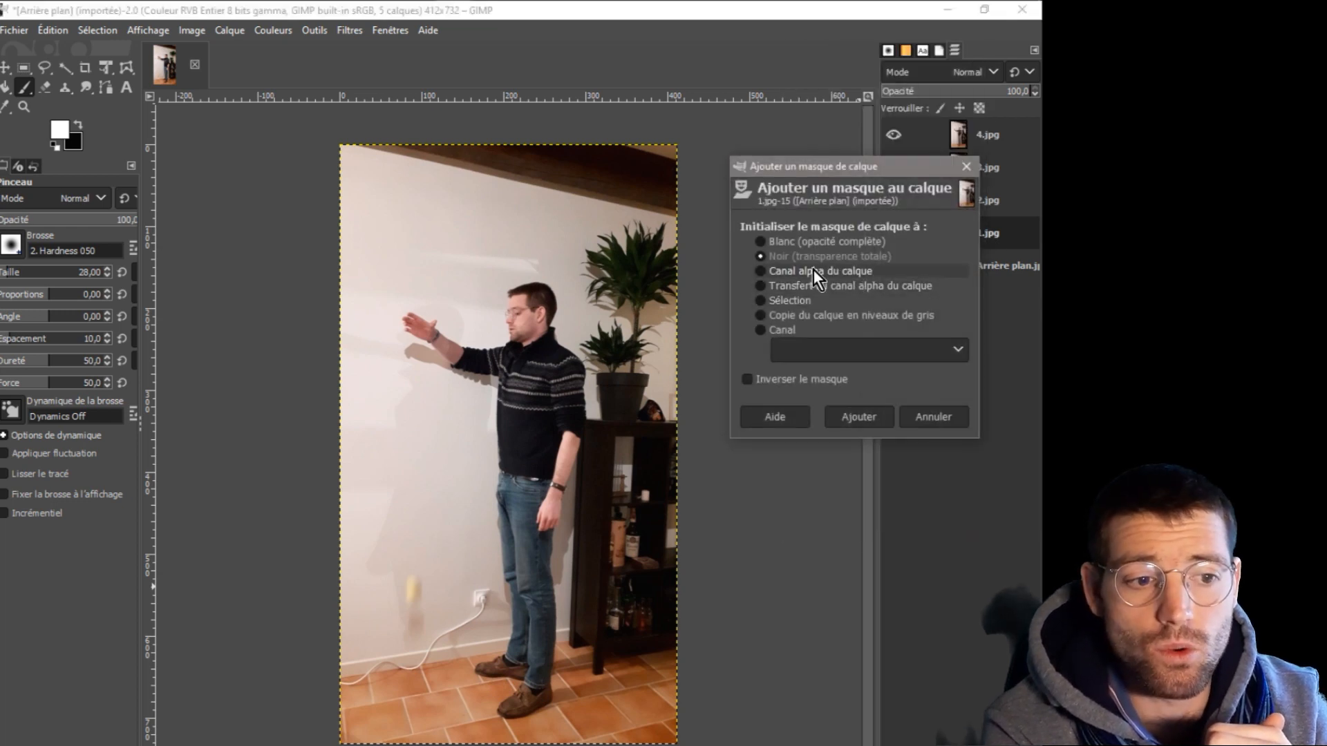
left_click(864, 418)
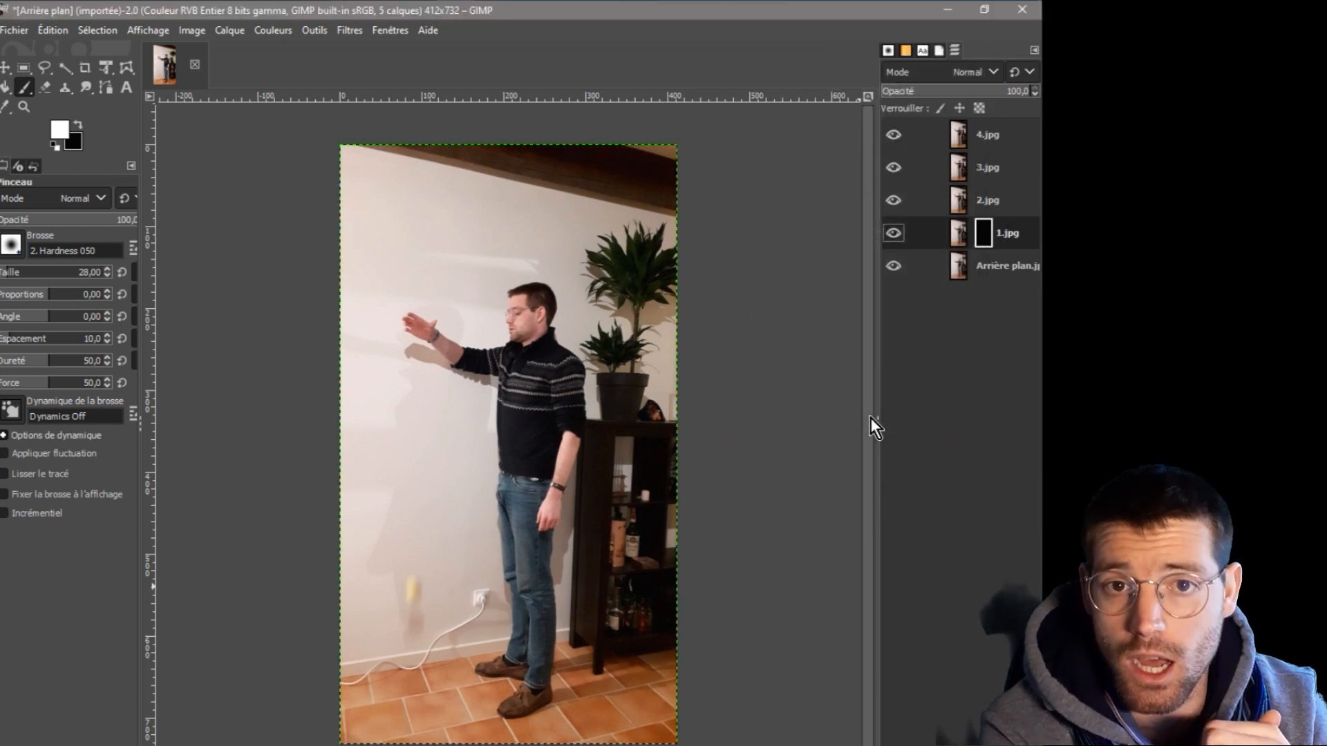
Add black (full transparency) layer masks to the 2.jpg and 3.jpg layers.
right_click(991, 200)
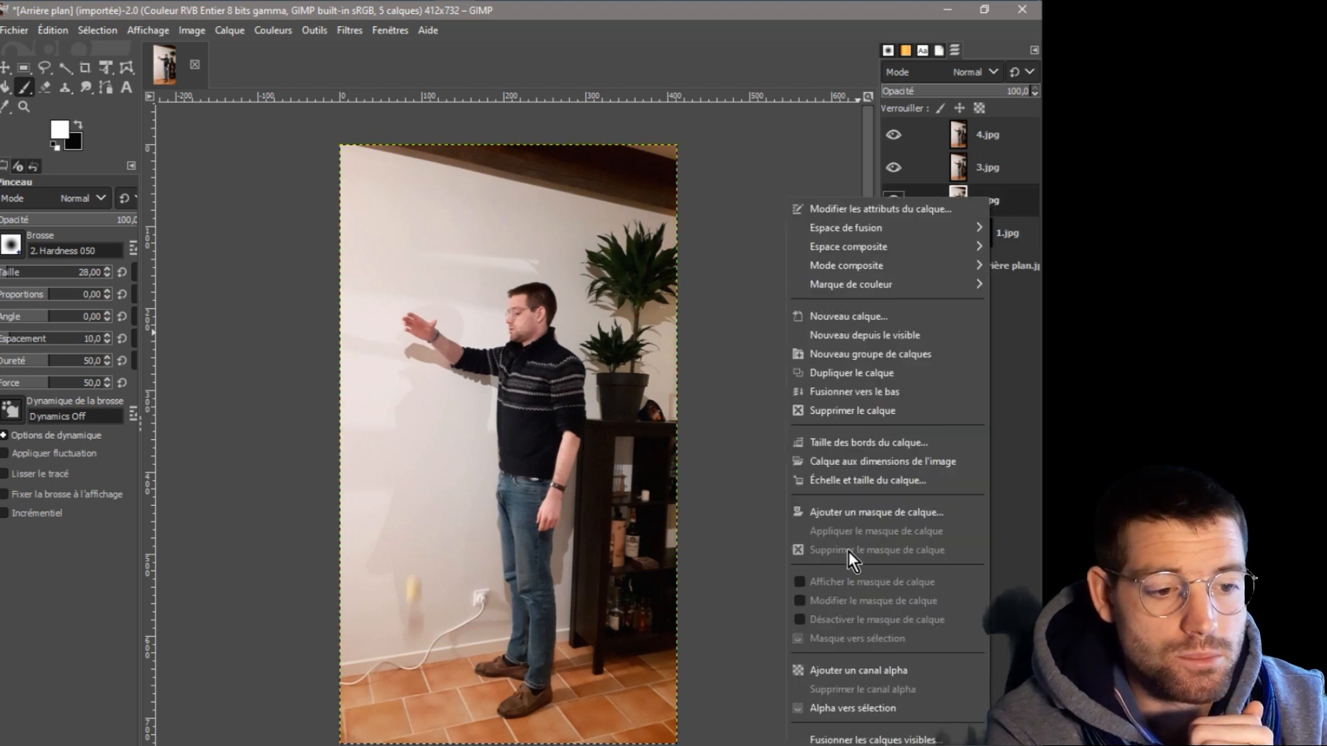
left_click(839, 517)
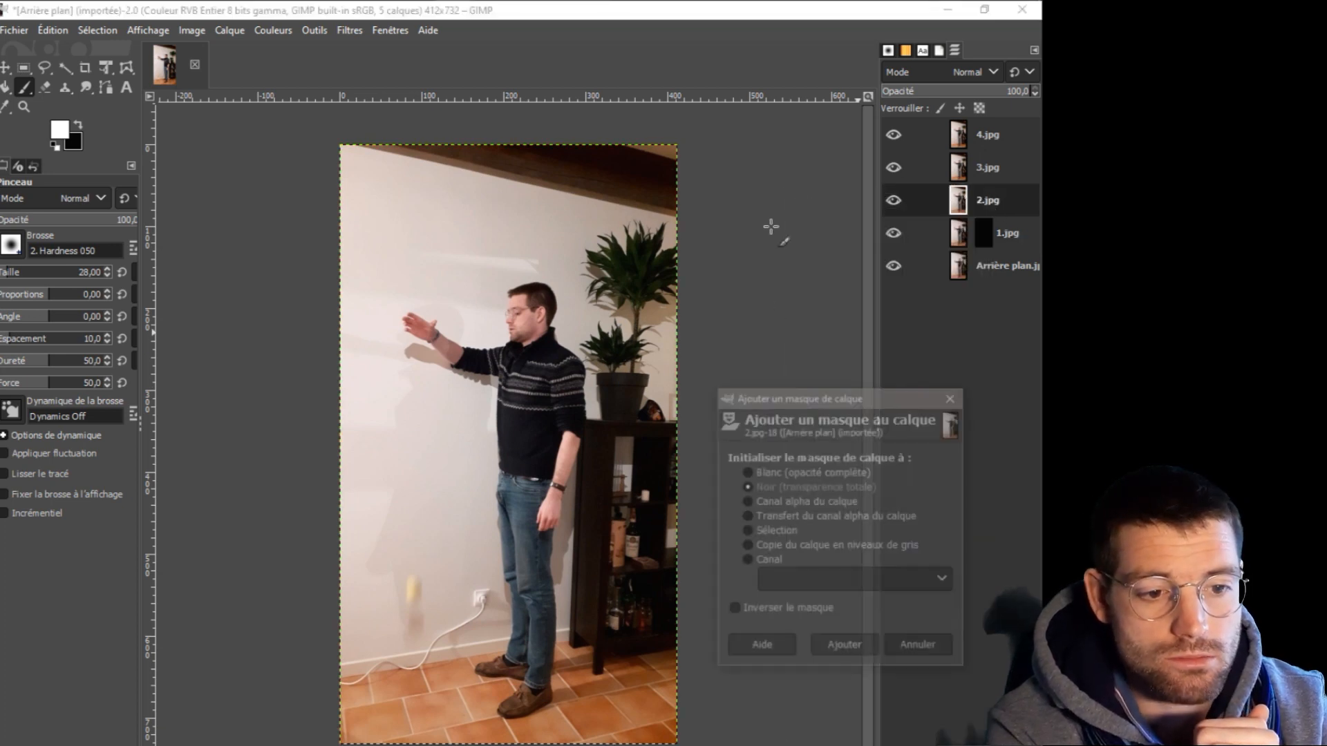
left_click(844, 648)
right_click(985, 171)
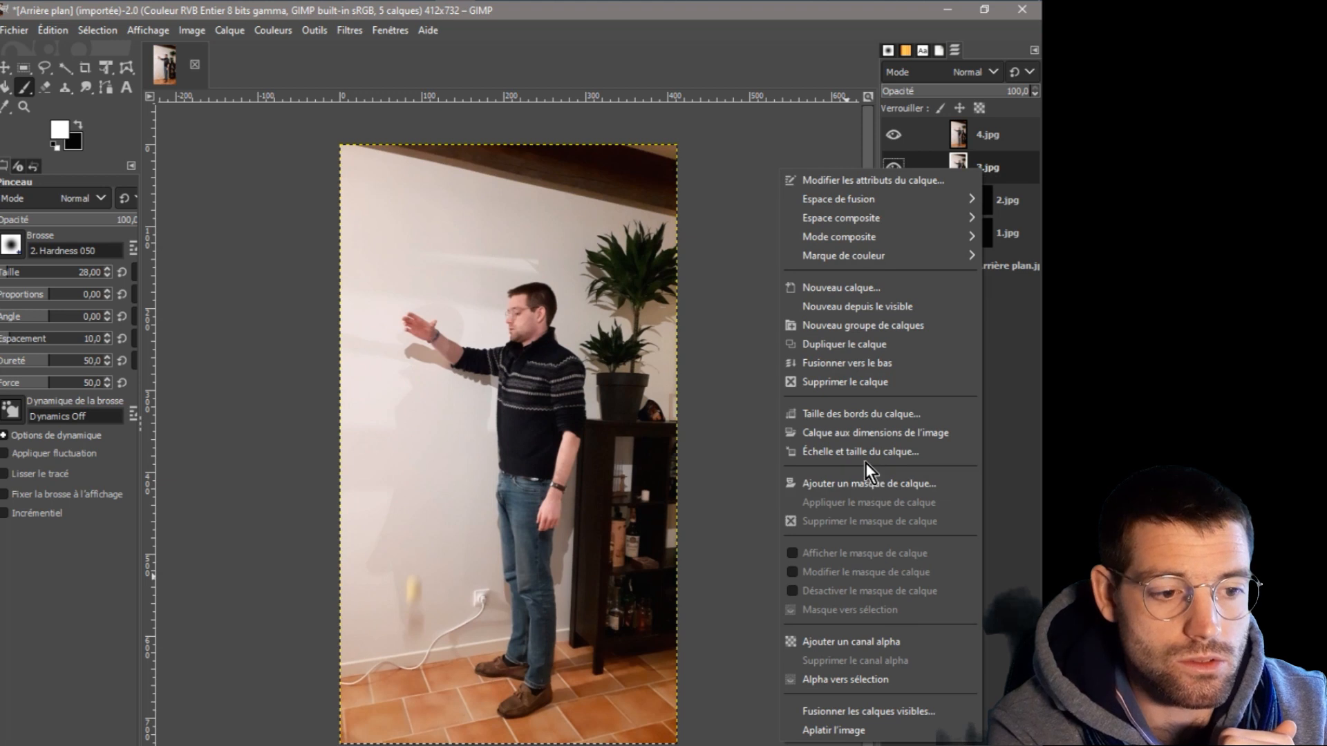
left_click(850, 486)
left_click(845, 618)
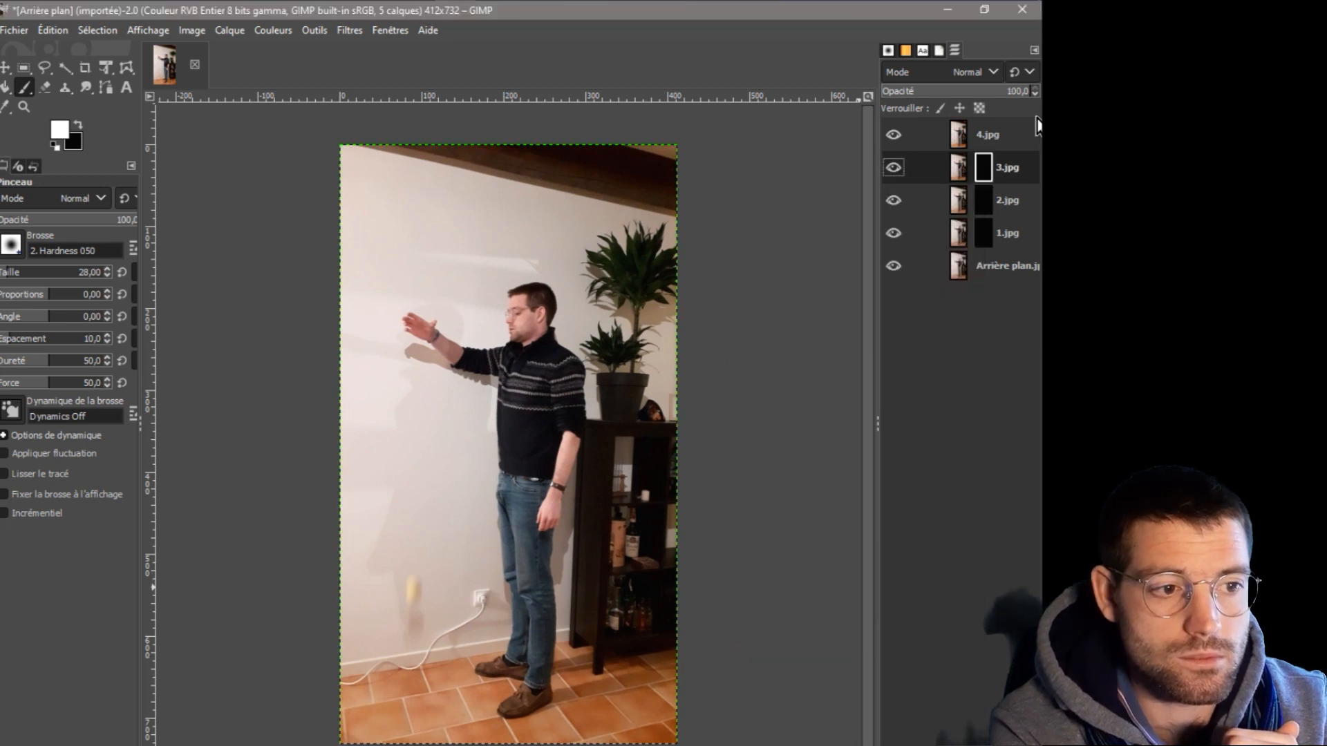
Add a layer mask initialised to black (full transparency) to the 4.jpg layer.
right_click(979, 134)
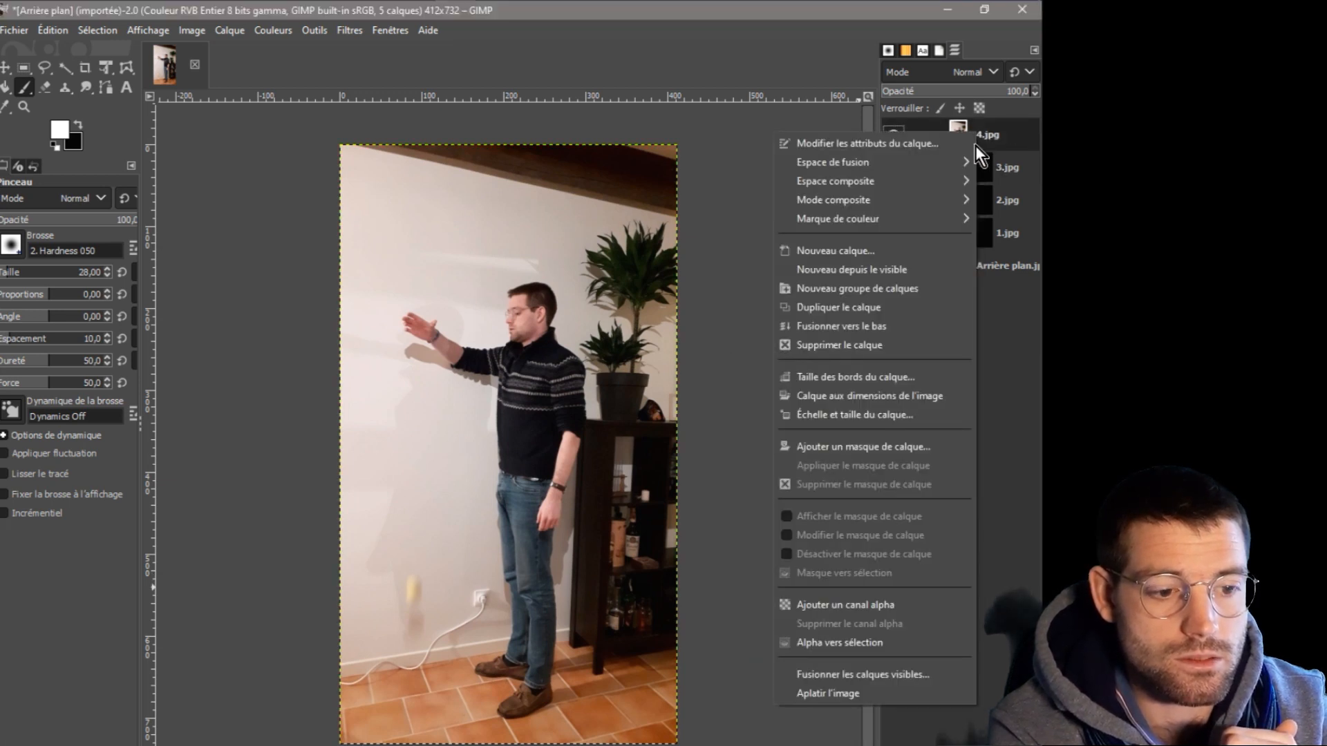
left_click(846, 455)
left_click(839, 568)
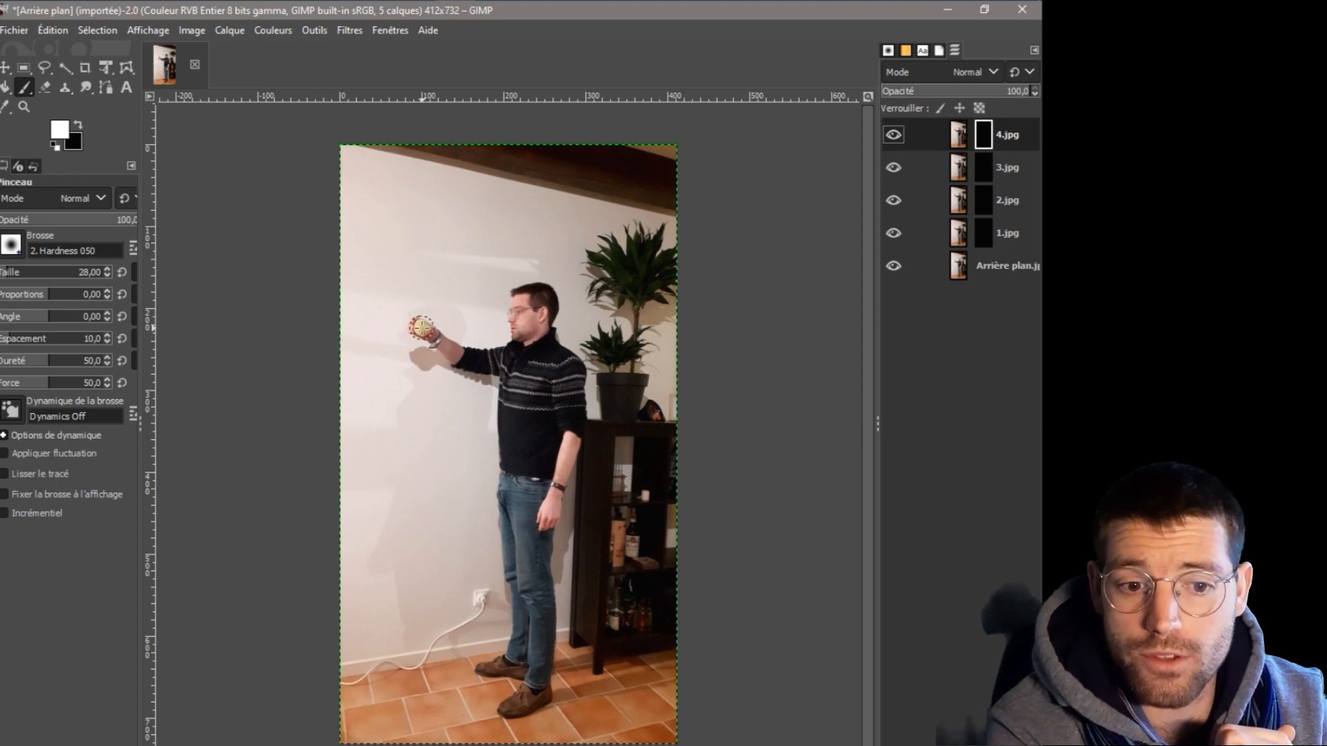
With a white brush of size 68, paint on the 4.jpg and 3.jpg masks to reveal the two lowest balls and their shadows.
mouse_move(9, 278)
left_mouse_down()
mouse_move(32, 278)
mouse_move(12, 277)
left_mouse_up()
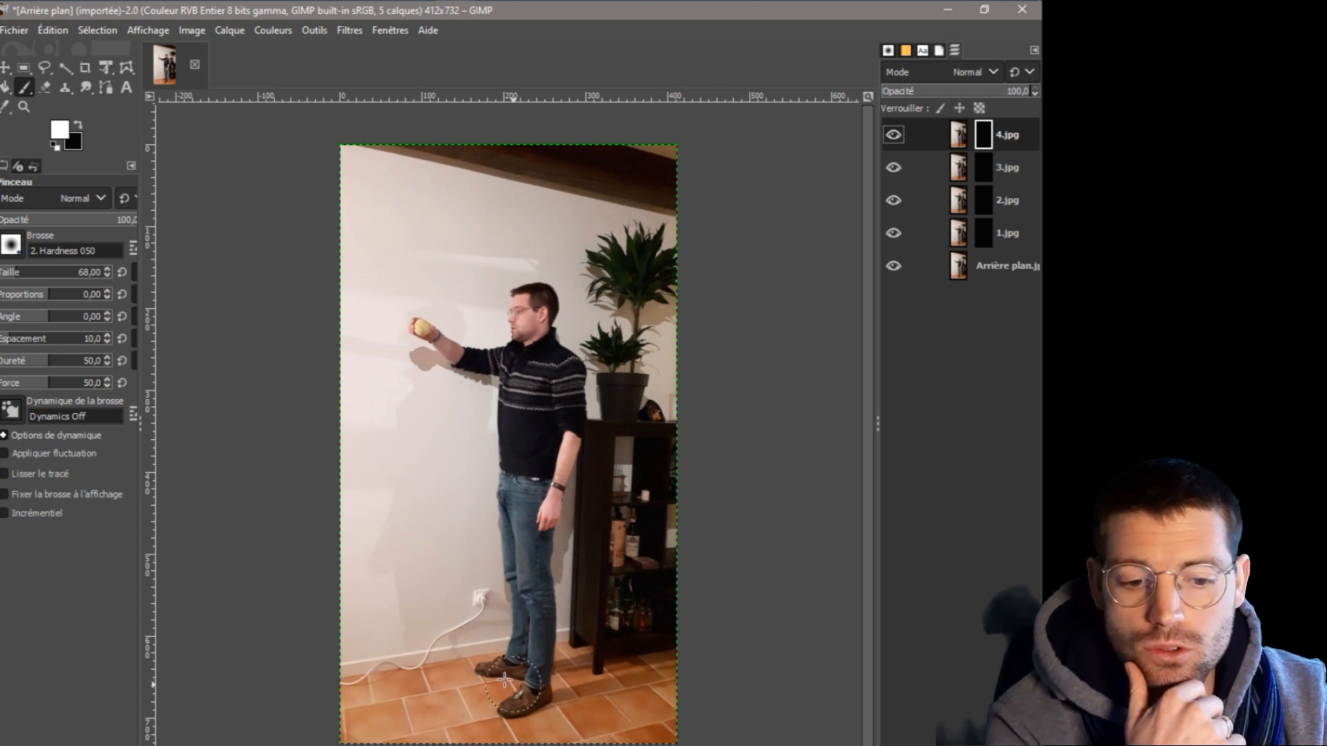
mouse_move(429, 705)
left_mouse_down()
mouse_move(421, 656)
mouse_move(444, 694)
mouse_move(424, 649)
mouse_move(452, 639)
mouse_move(446, 675)
mouse_move(430, 630)
mouse_move(437, 588)
mouse_move(431, 713)
mouse_move(412, 581)
mouse_move(411, 722)
mouse_move(411, 599)
left_mouse_up()
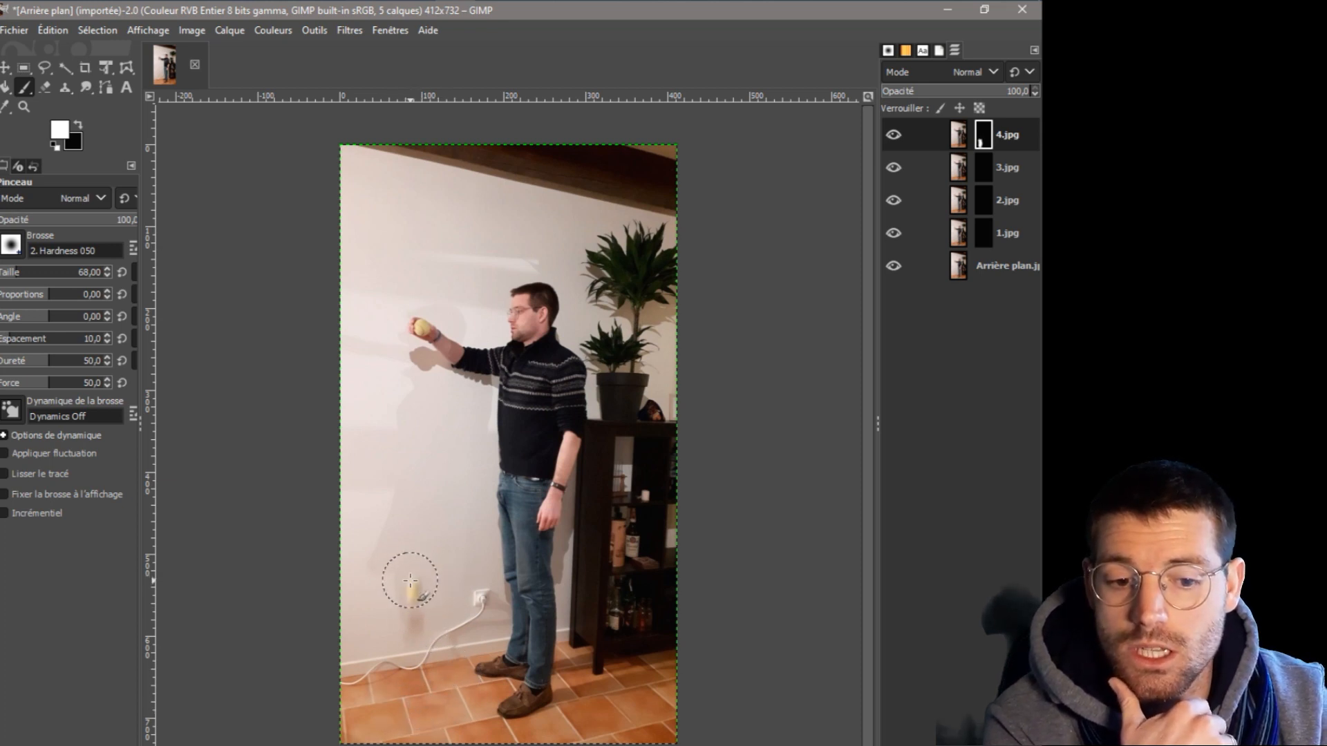
left_click(982, 167)
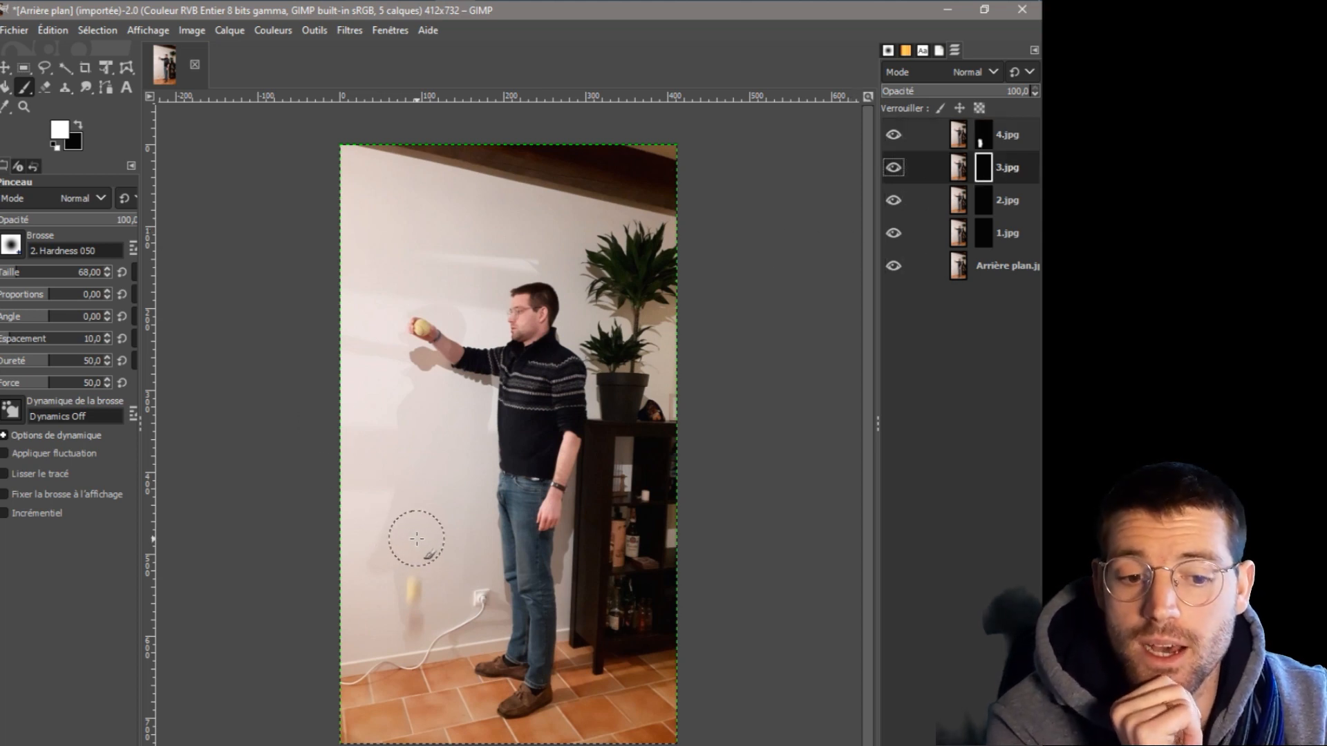
mouse_move(418, 537)
left_mouse_down()
mouse_move(407, 480)
mouse_move(425, 484)
mouse_move(419, 462)
mouse_move(431, 484)
mouse_move(409, 462)
mouse_move(446, 487)
left_mouse_up()
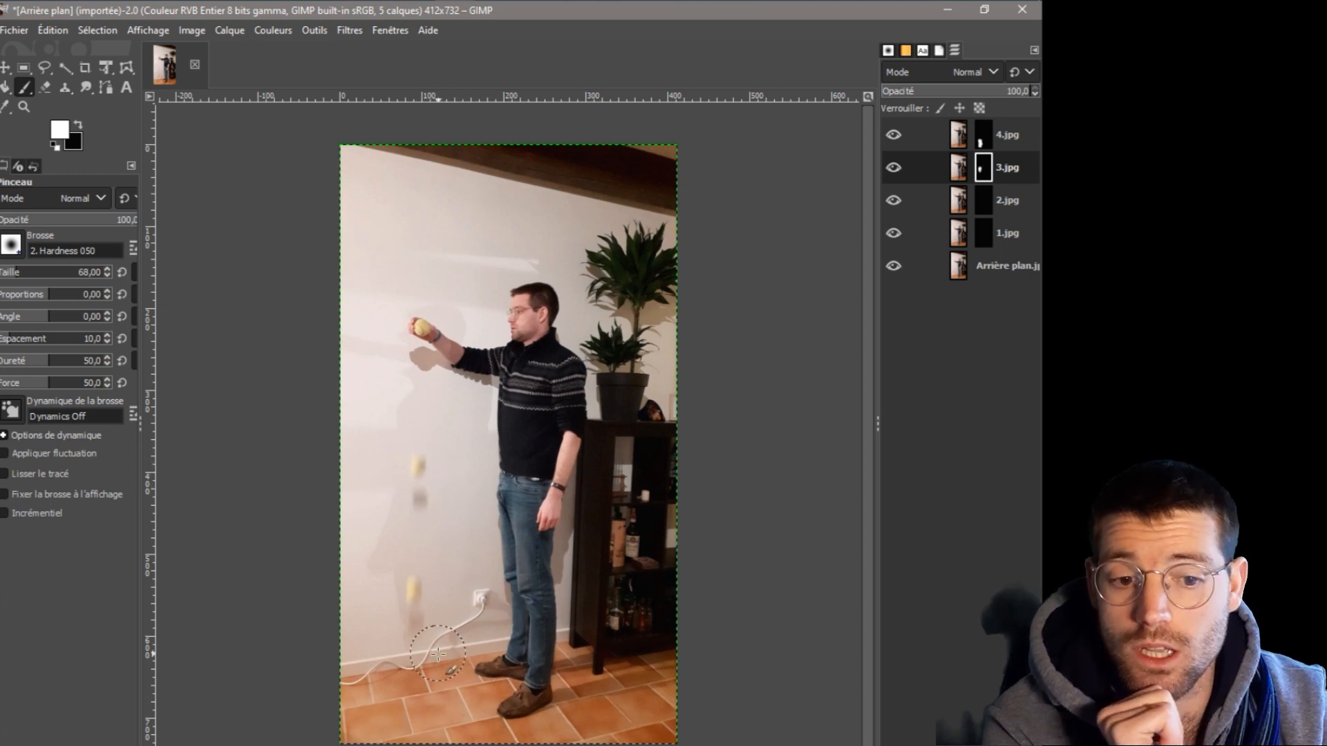
Reveal the ball below the hand on the 2.jpg mask, and the ball at the hand on the 1.jpg mask with brush size 11.
left_click(990, 200)
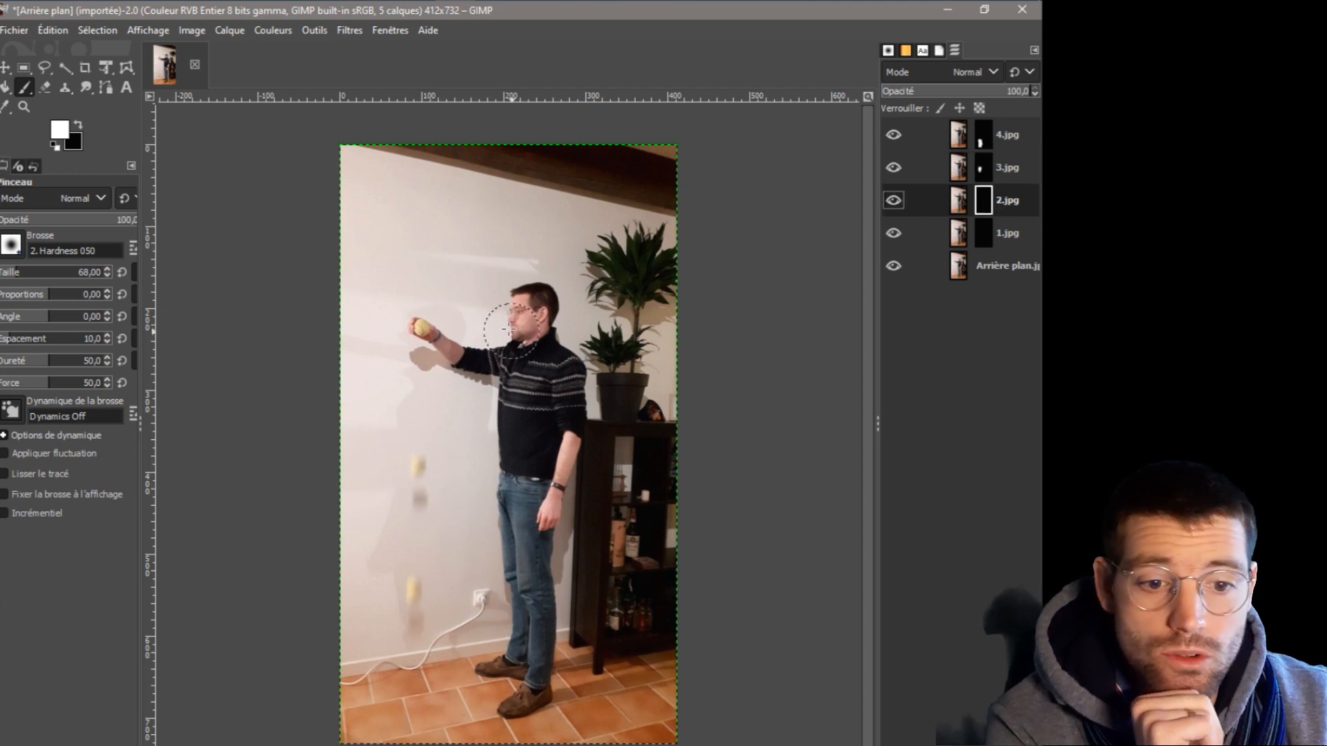
mouse_move(404, 419)
left_mouse_down()
mouse_move(421, 394)
mouse_move(434, 410)
mouse_move(424, 381)
mouse_move(446, 406)
left_mouse_up()
left_click(987, 233)
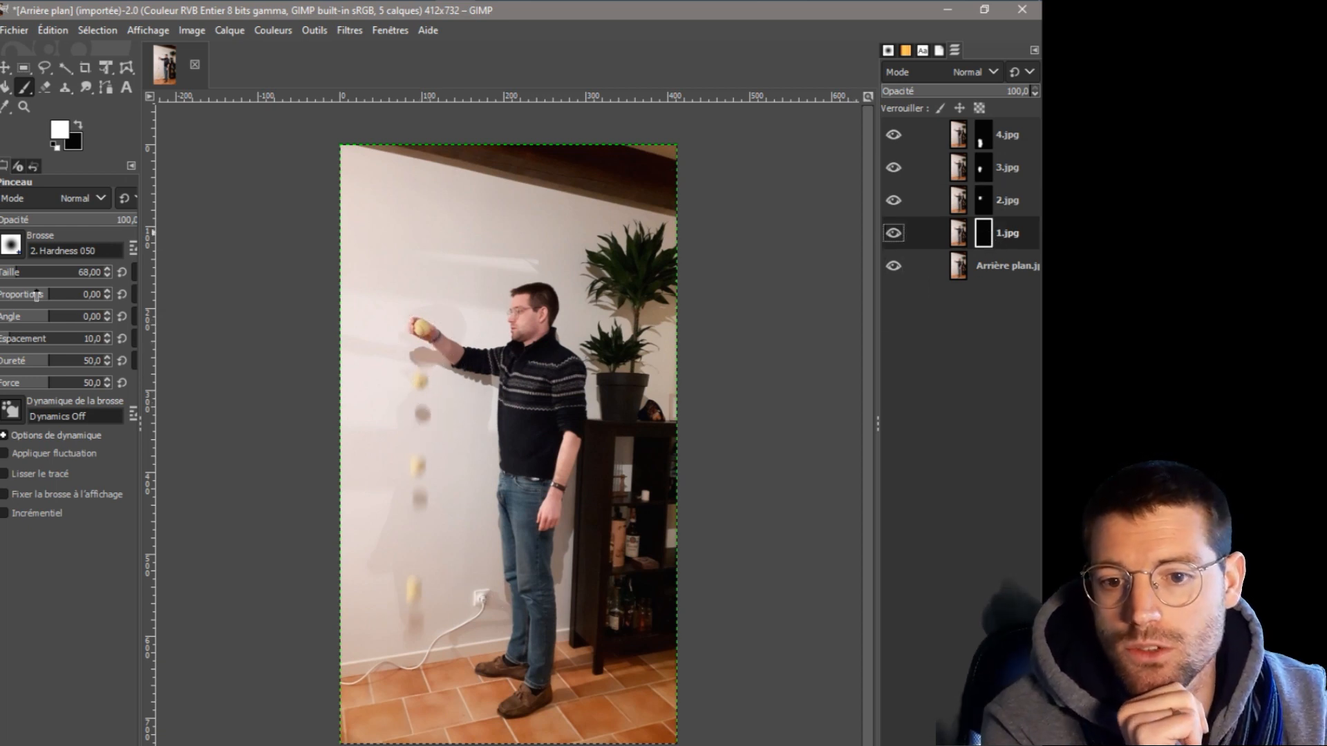
left_click_drag(9, 274, 3, 275)
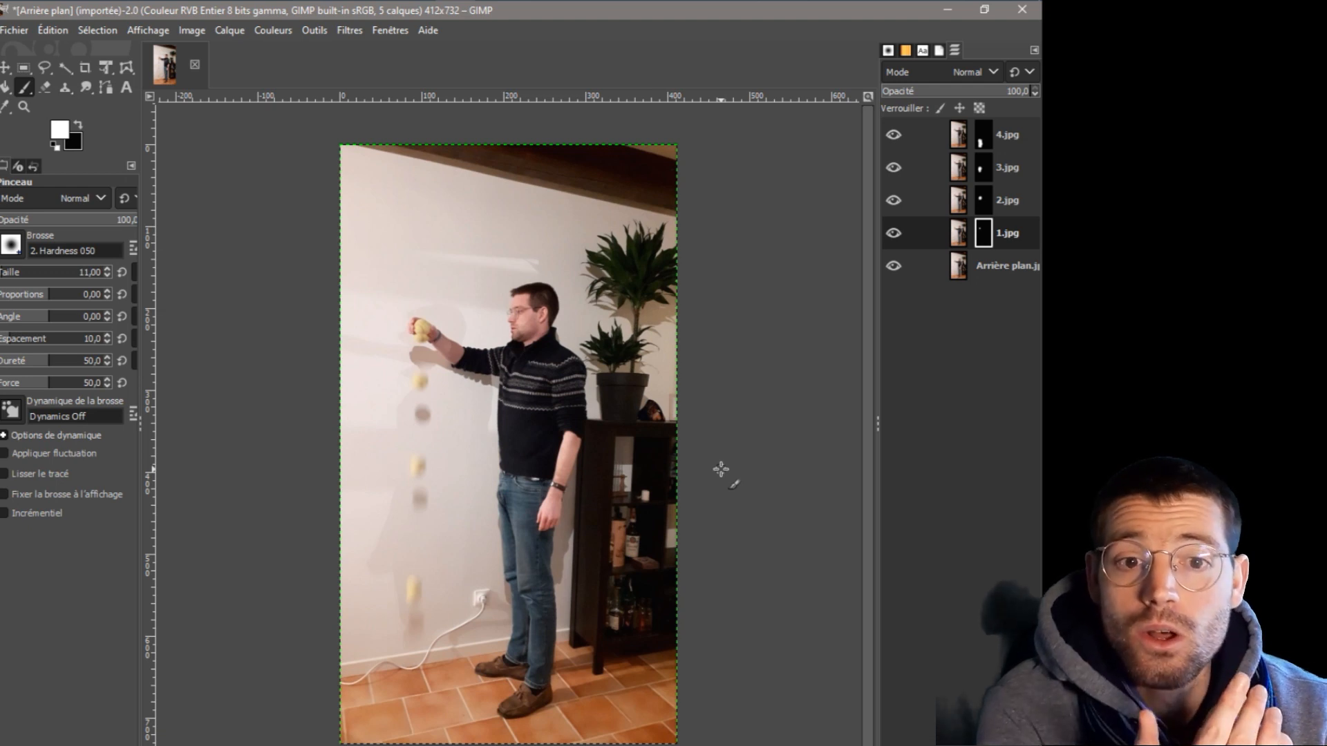
Export the composite as chronophotographie.jpg in the same folder as the source frames, with JPEG quality 100.
left_click(13, 31)
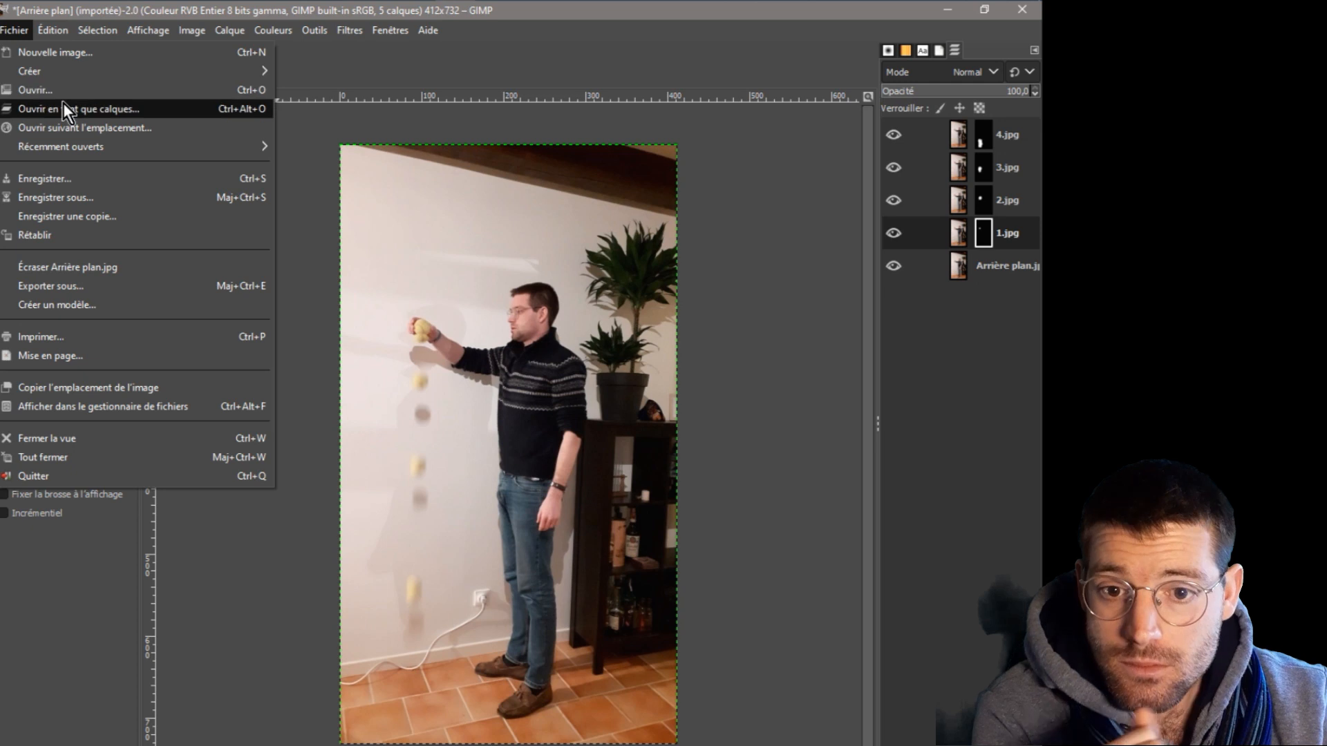
left_click(80, 284)
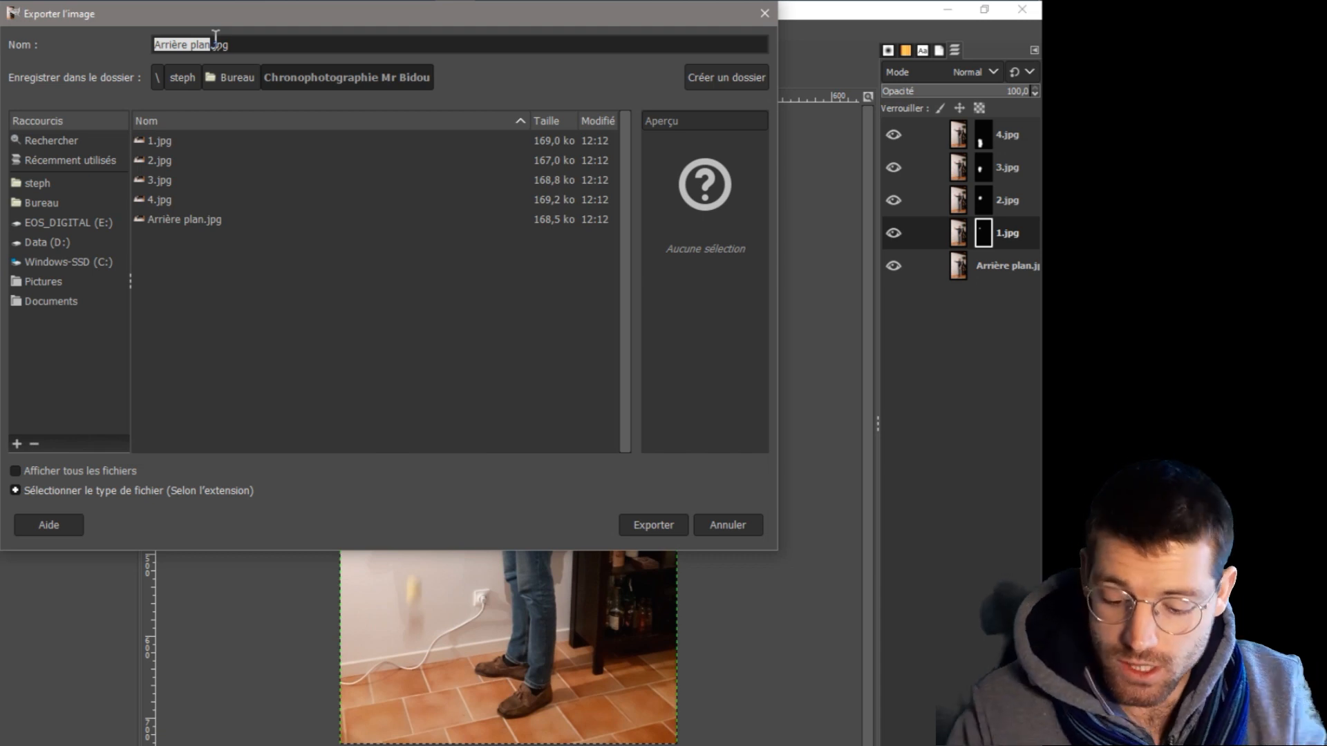
key("BackSpace")
type("chronophotographie")
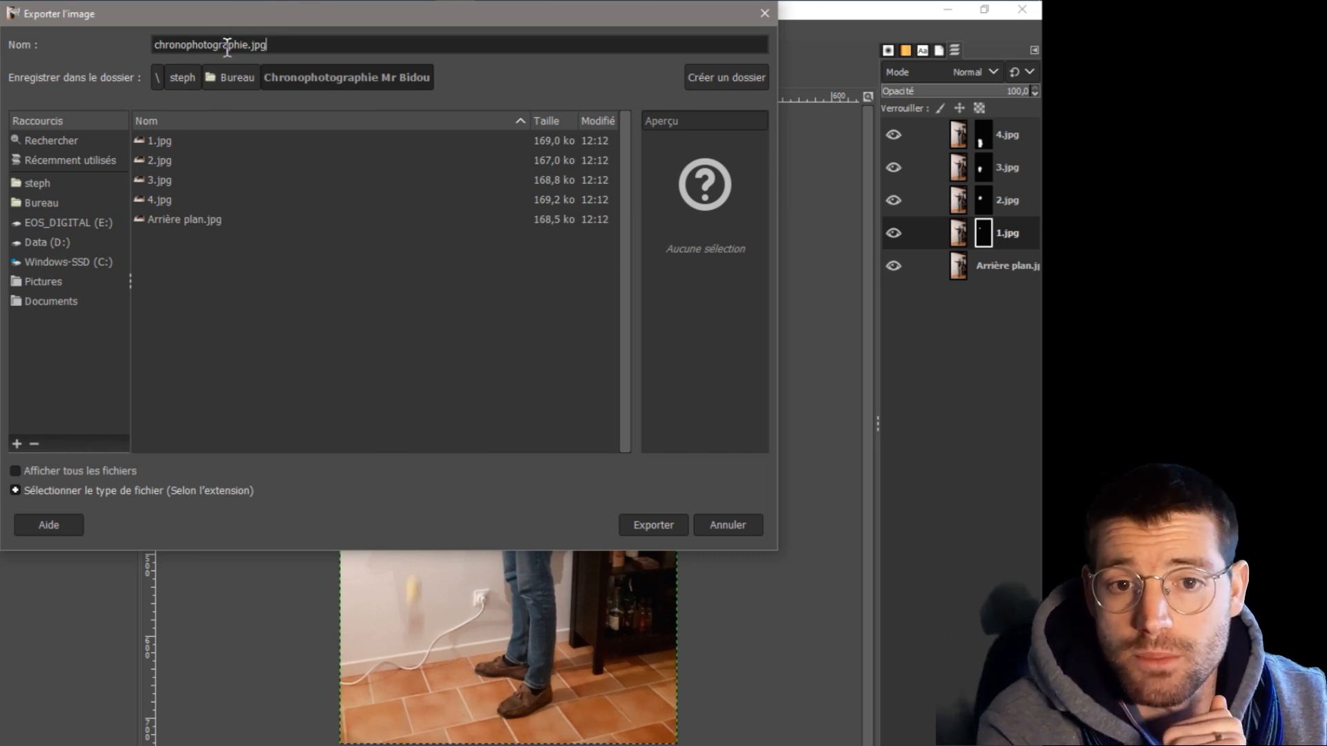
left_click(643, 527)
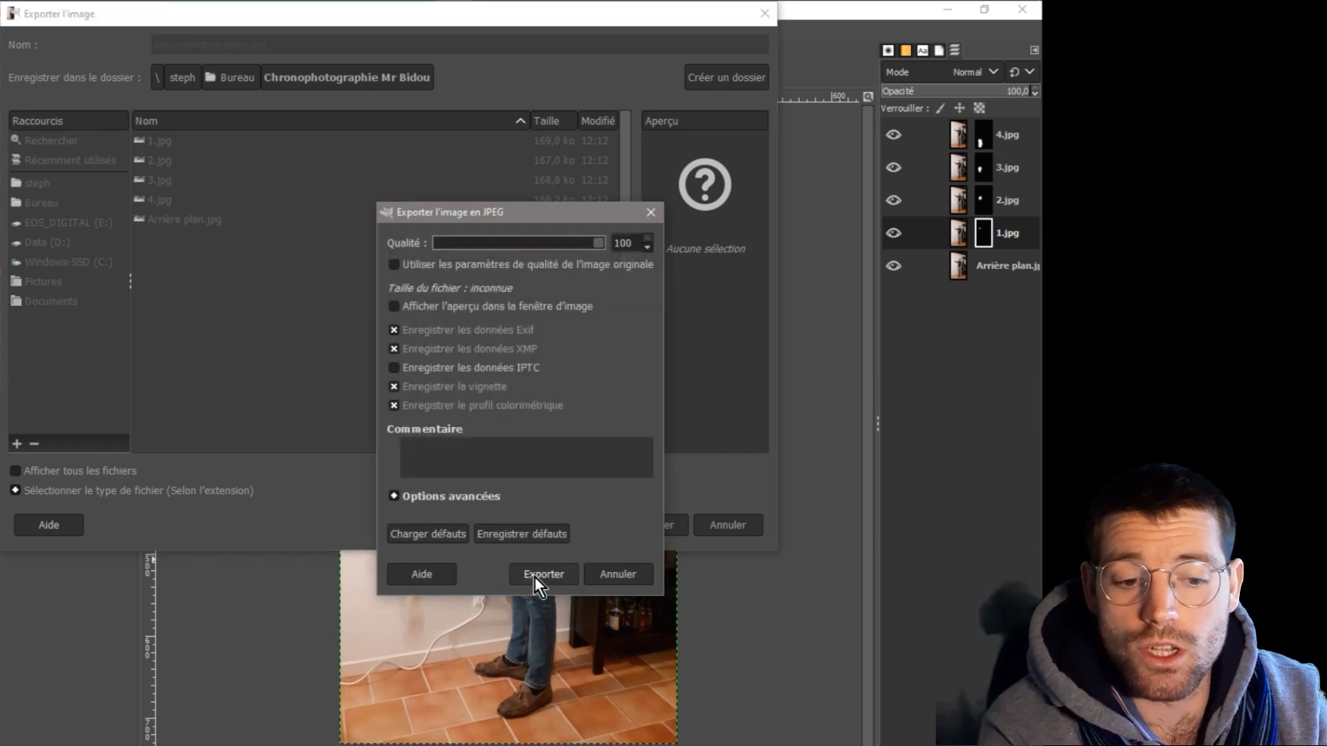
left_click(534, 577)
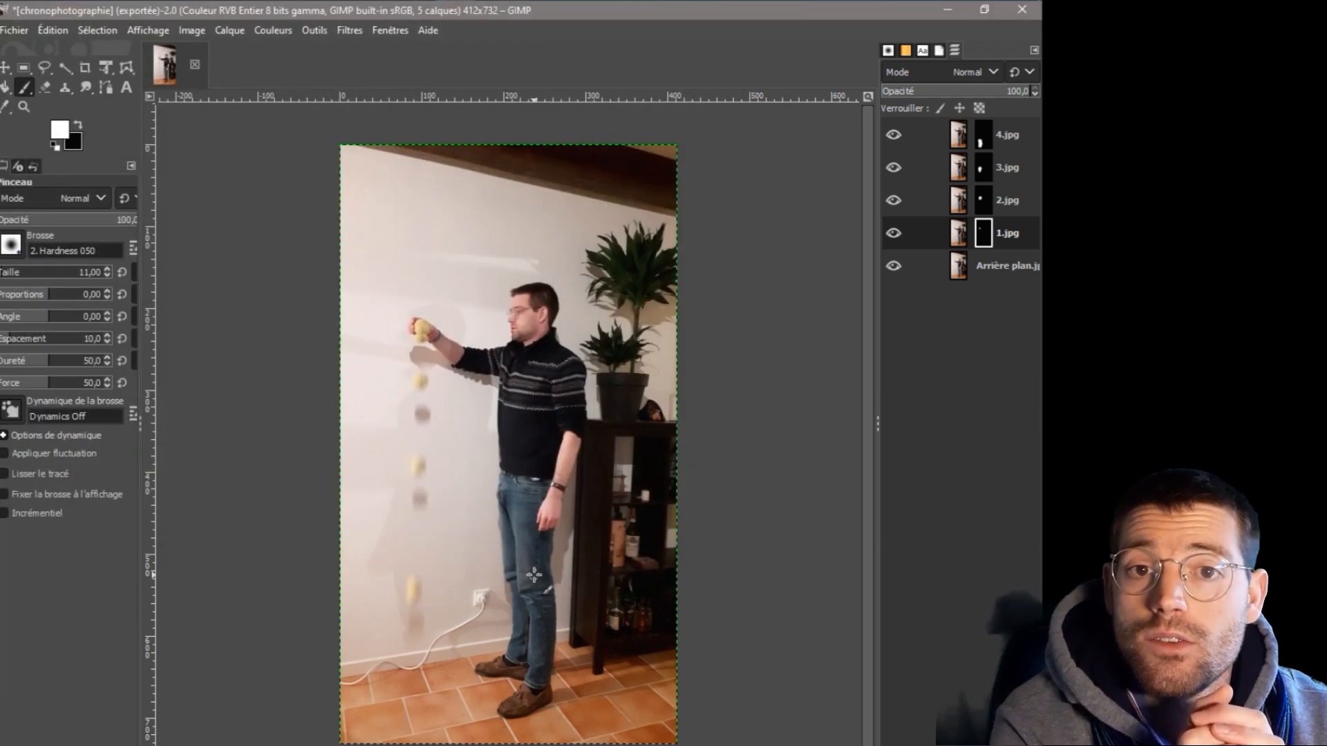
Minimise GIMP and open the exported chronophotographie image from the desktop project folder in Photos.
left_click(963, 6)
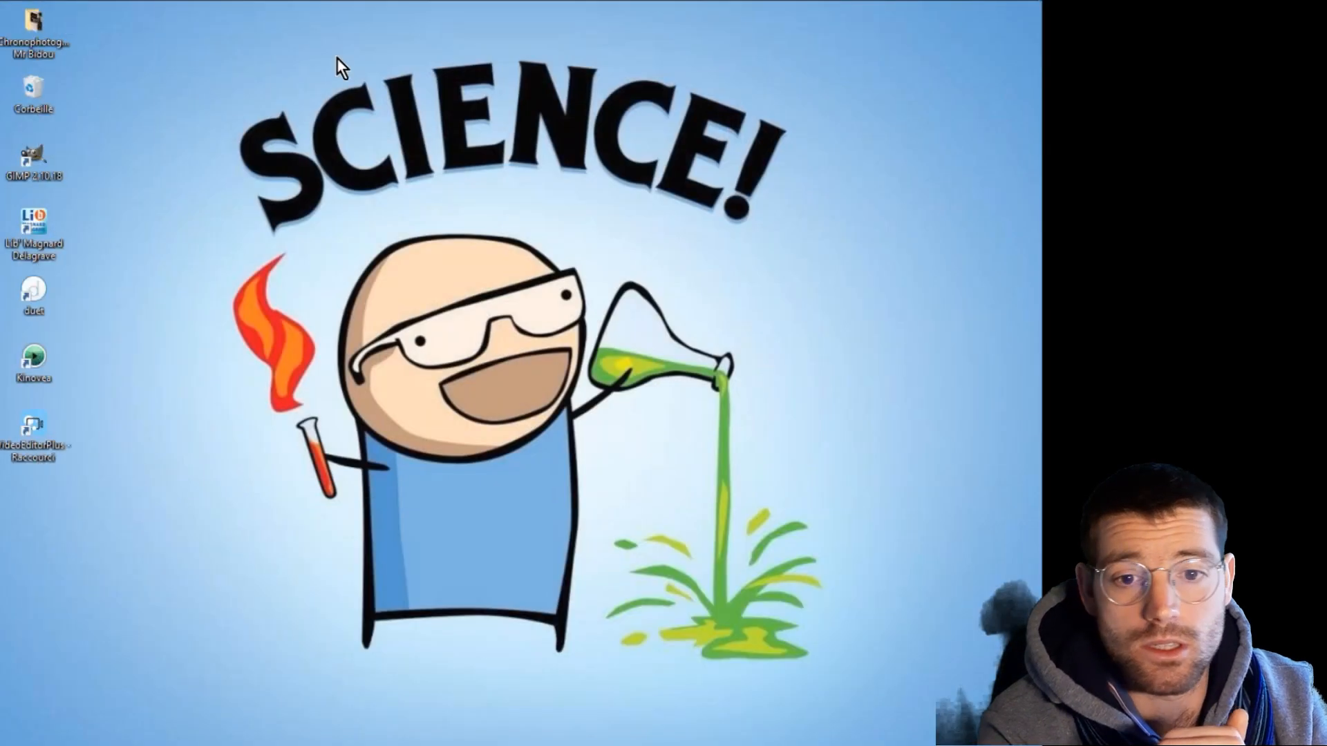
double_click(26, 44)
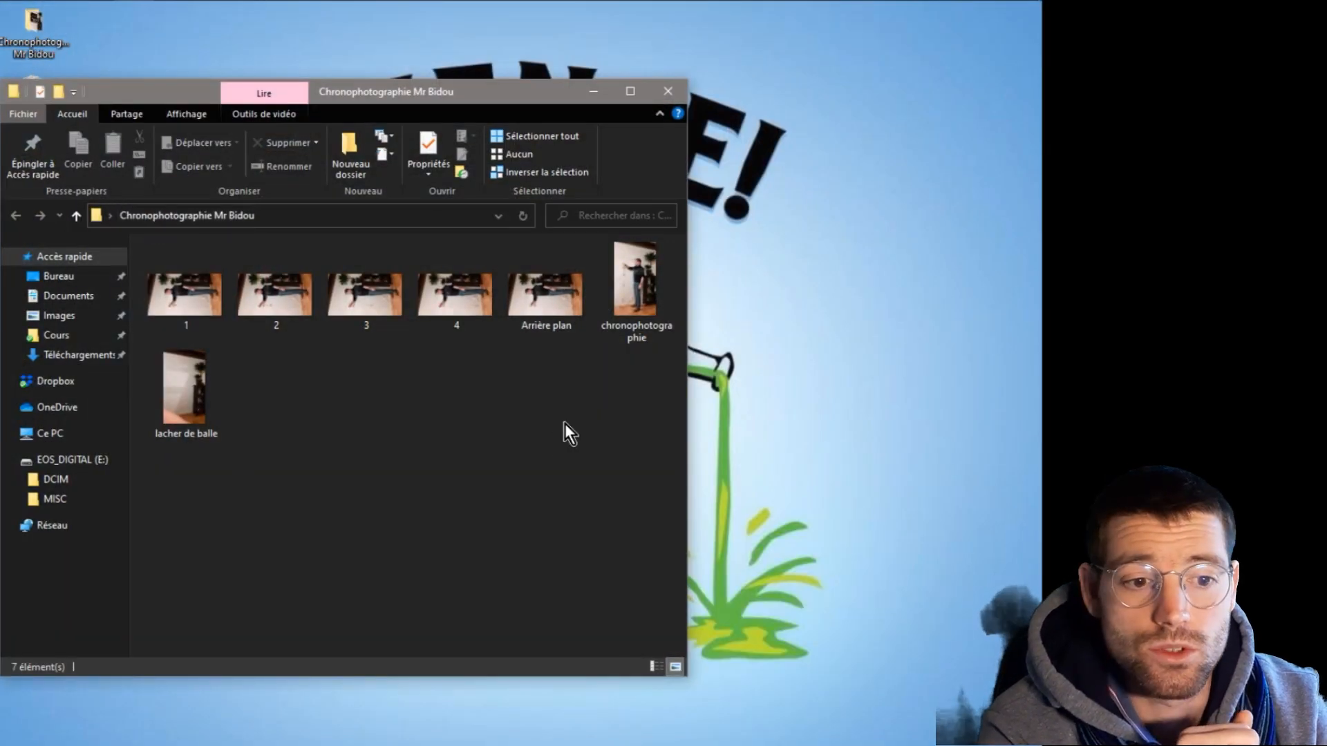
double_click(667, 285)
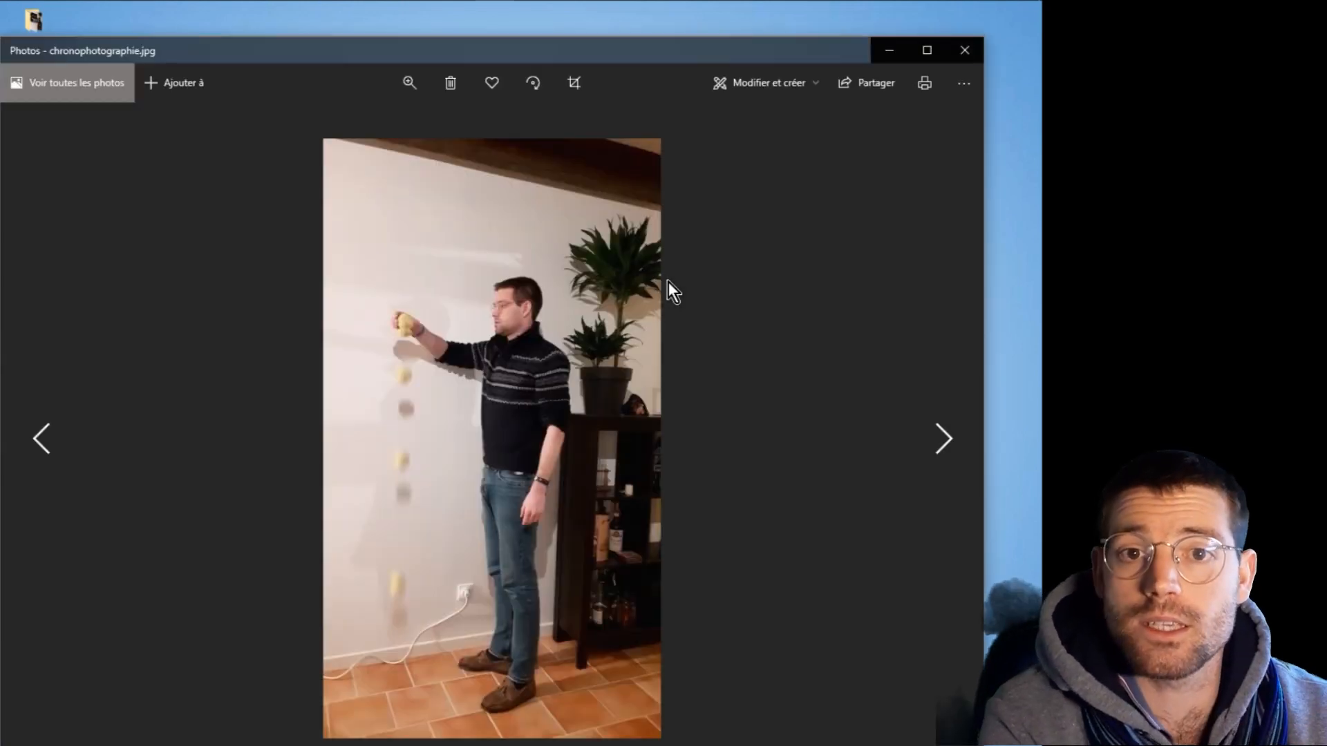